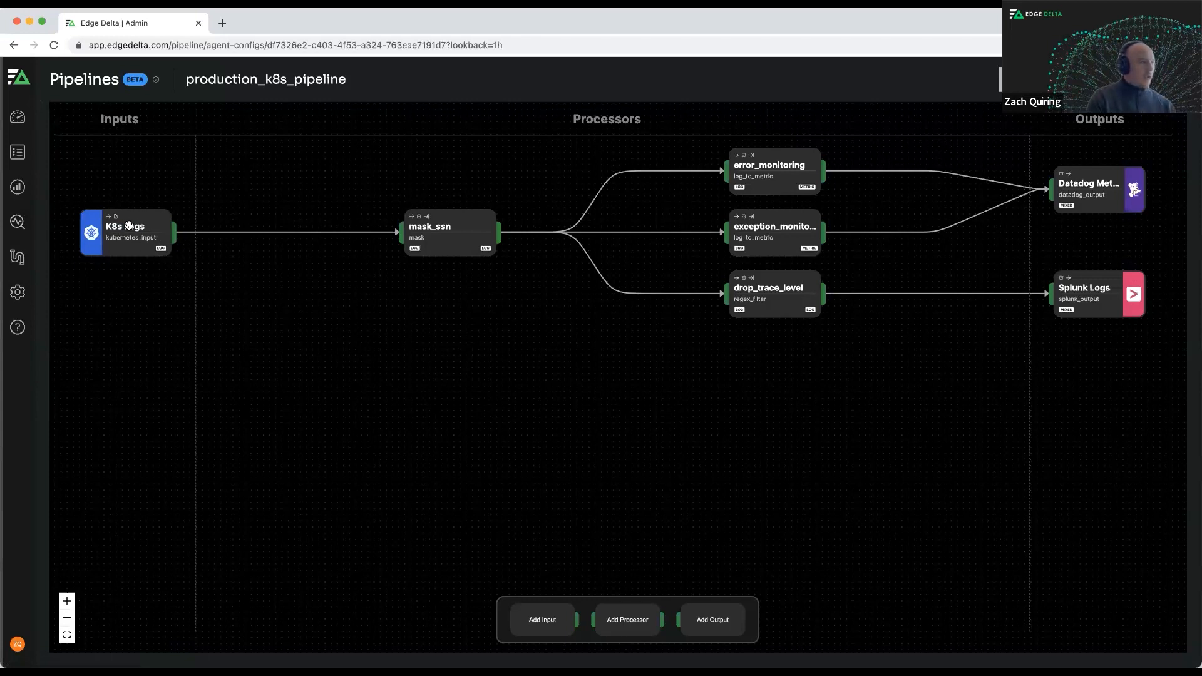
Review the available input types and the processors offered under Transformations, Enrichments, Analytics, Optimizations and Filters.
click(542, 623)
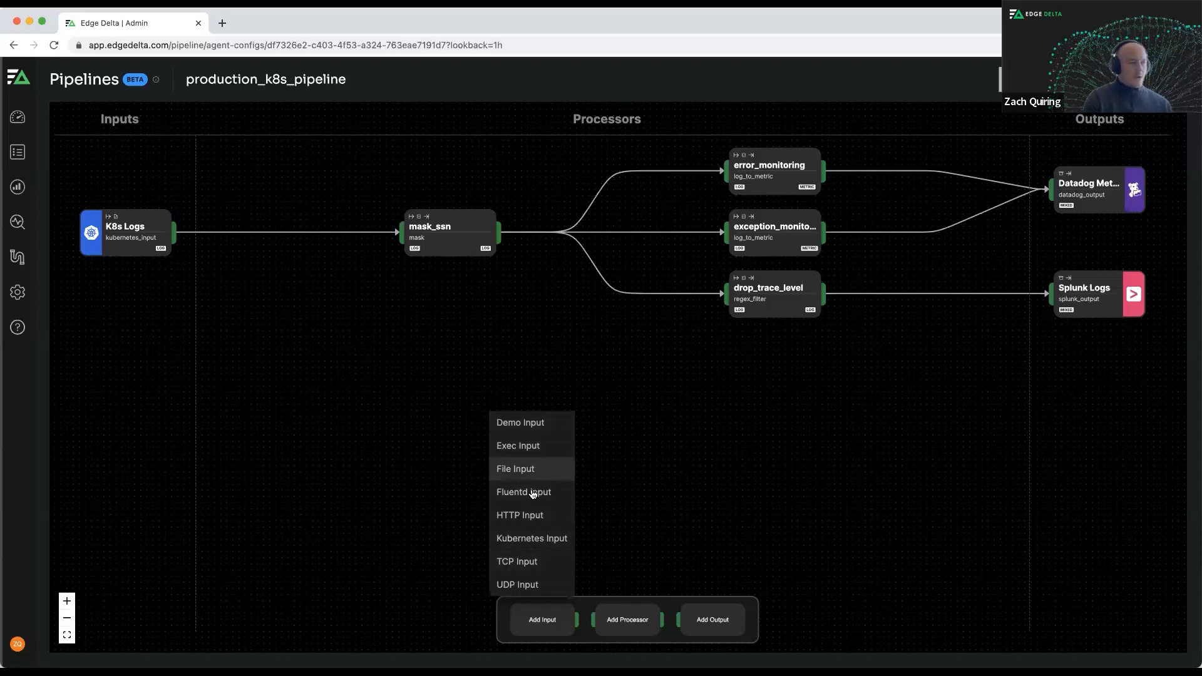
click(485, 352)
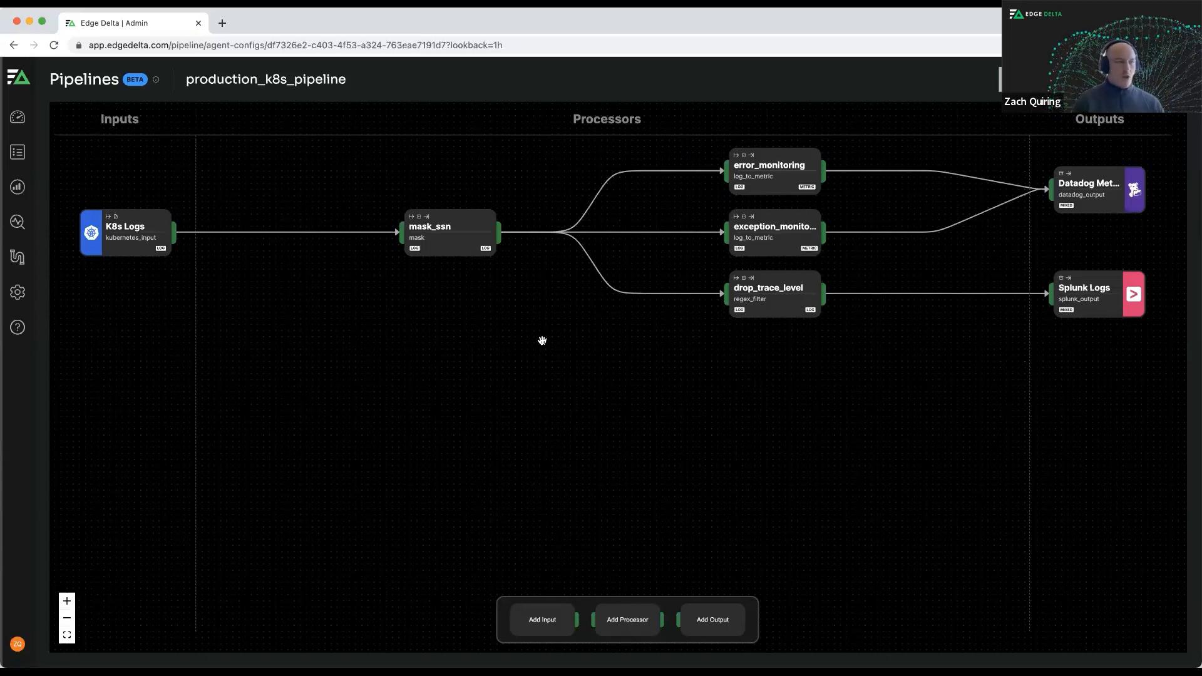
click(627, 620)
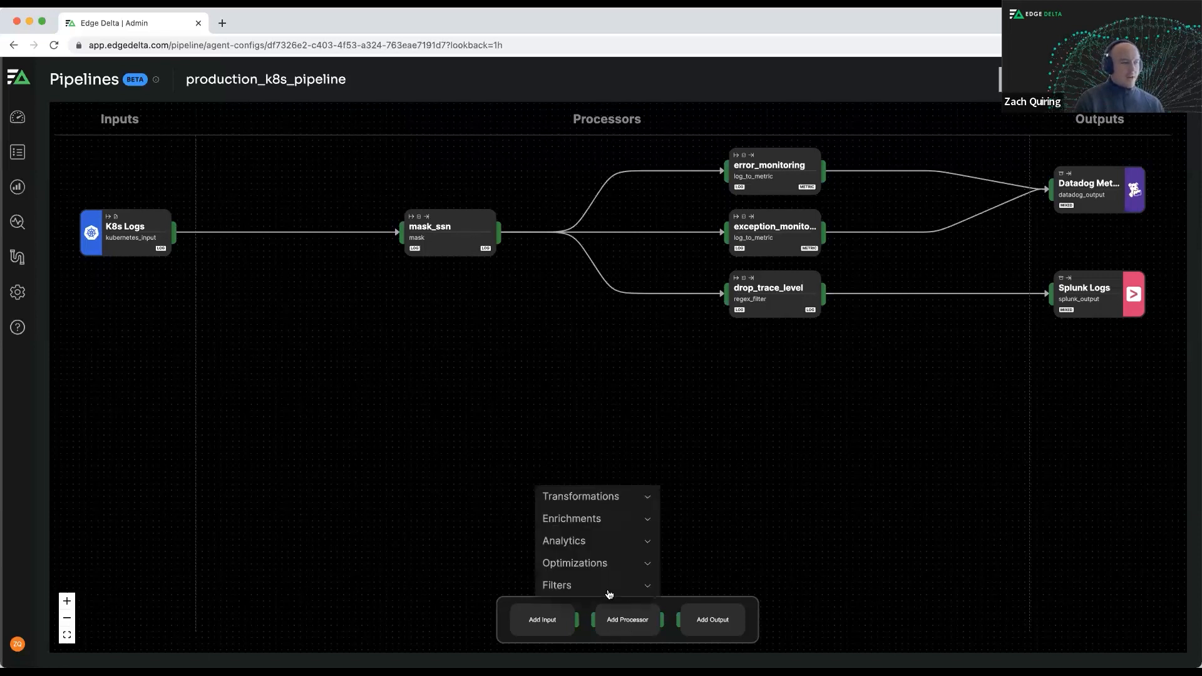
click(610, 498)
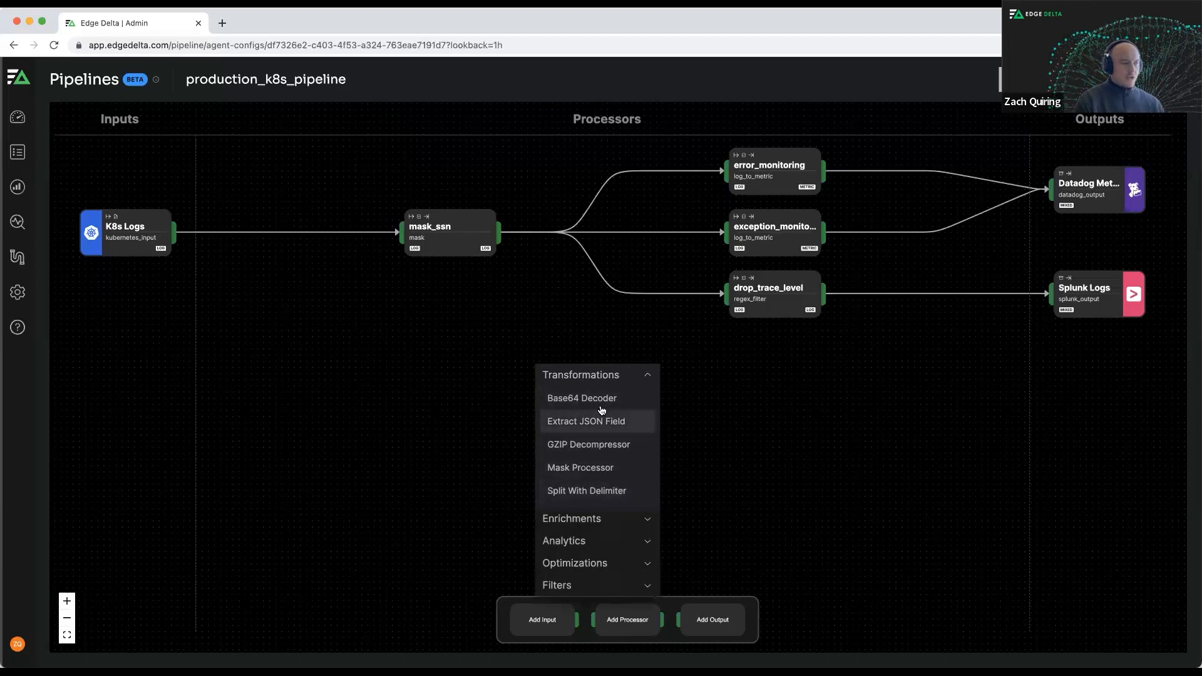
click(609, 520)
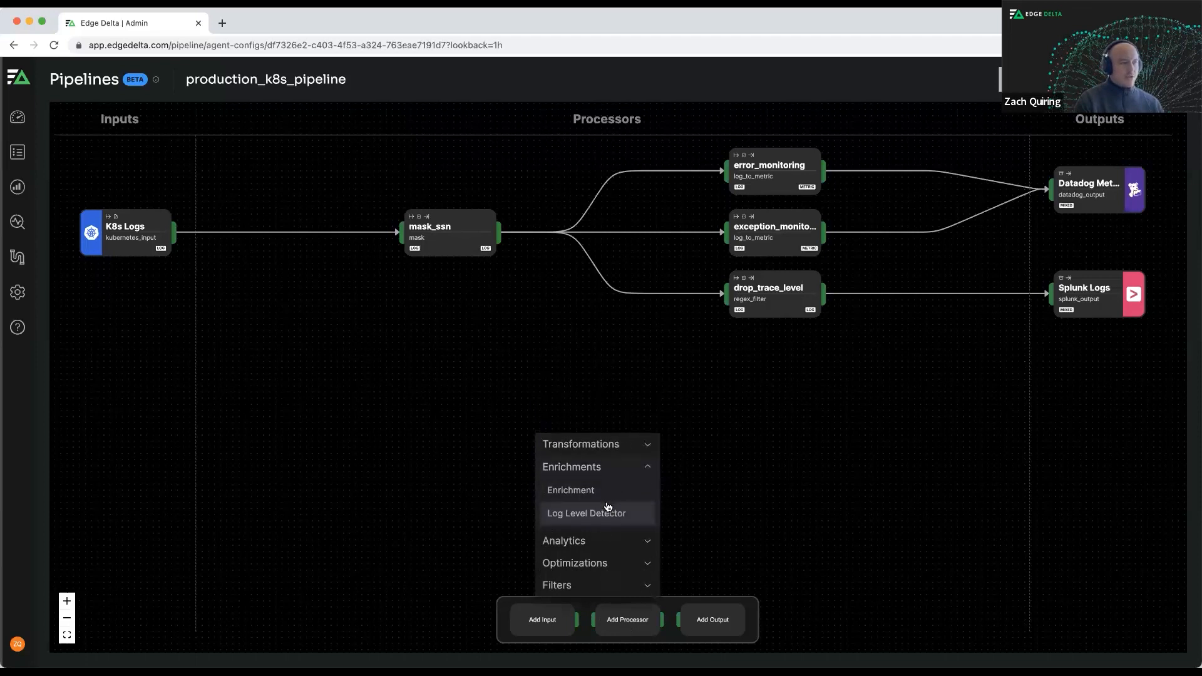
click(610, 546)
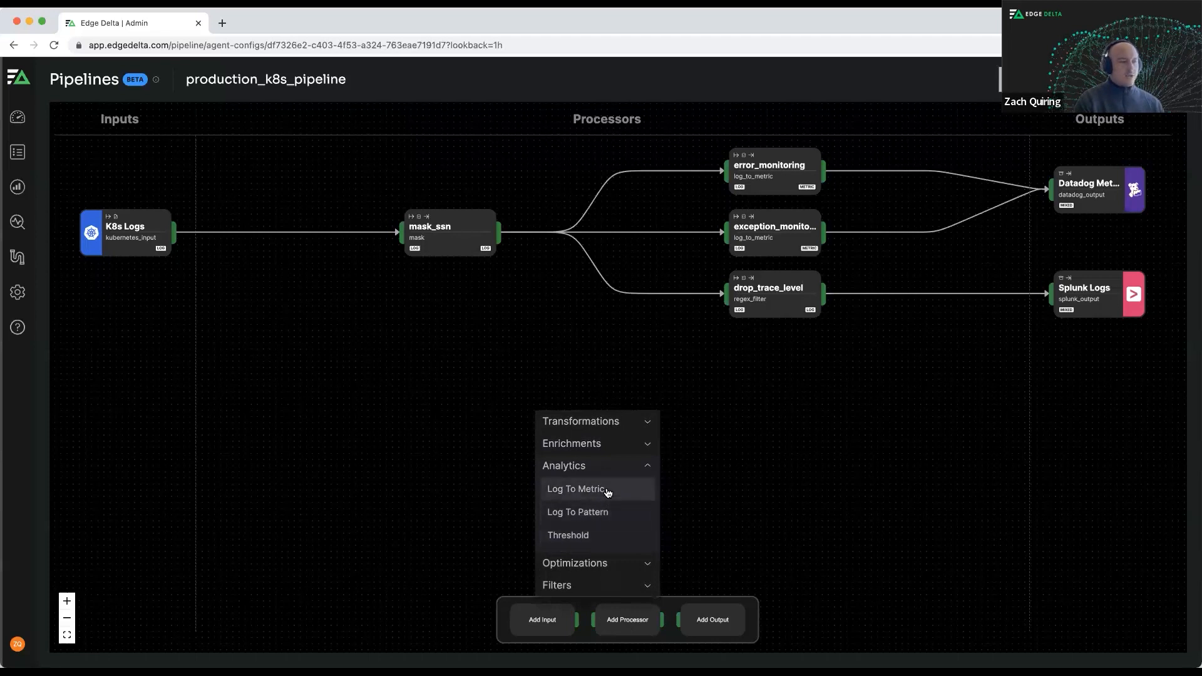
click(609, 560)
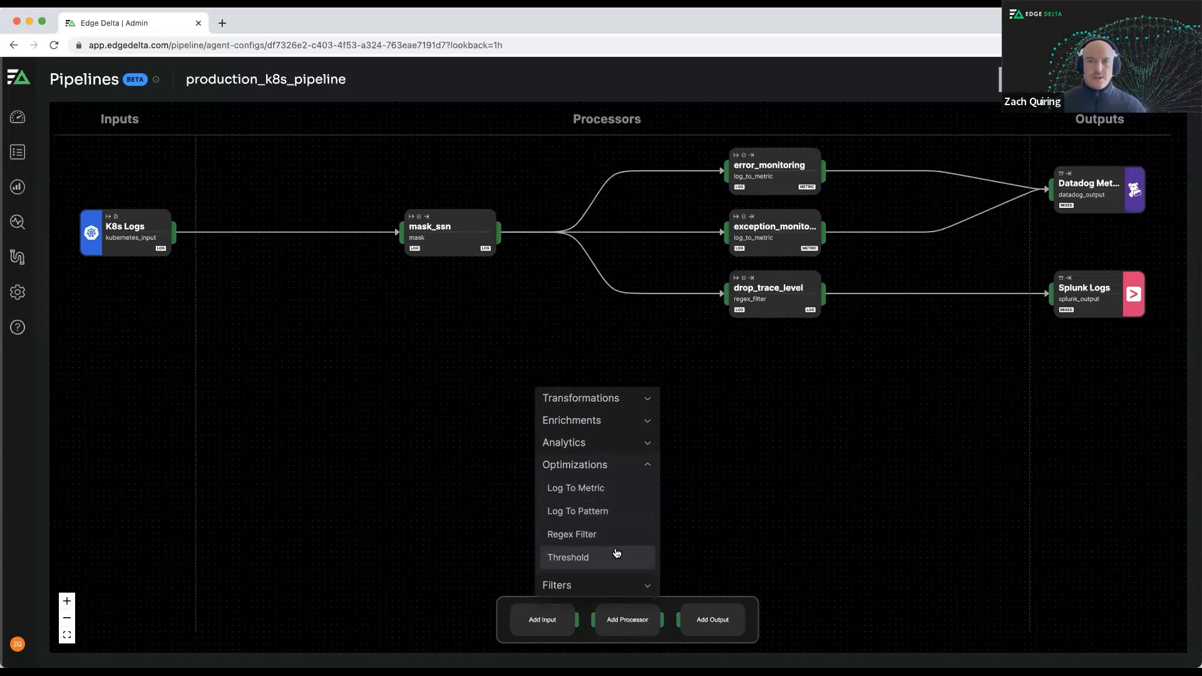
click(613, 585)
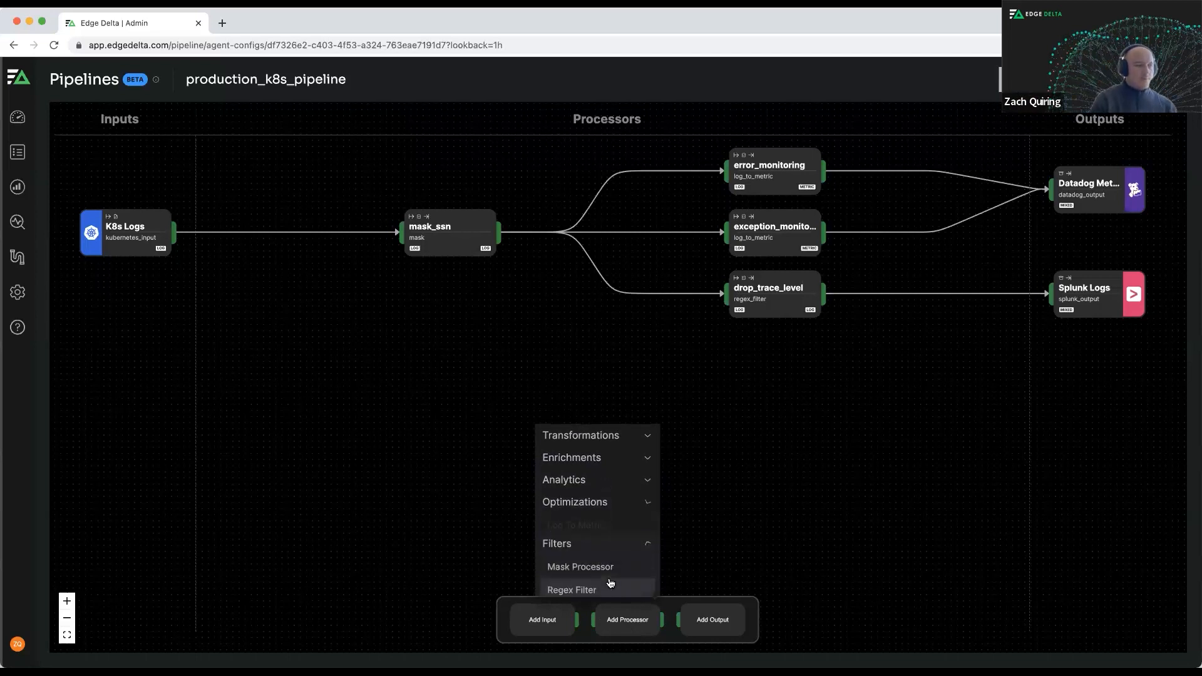
click(638, 536)
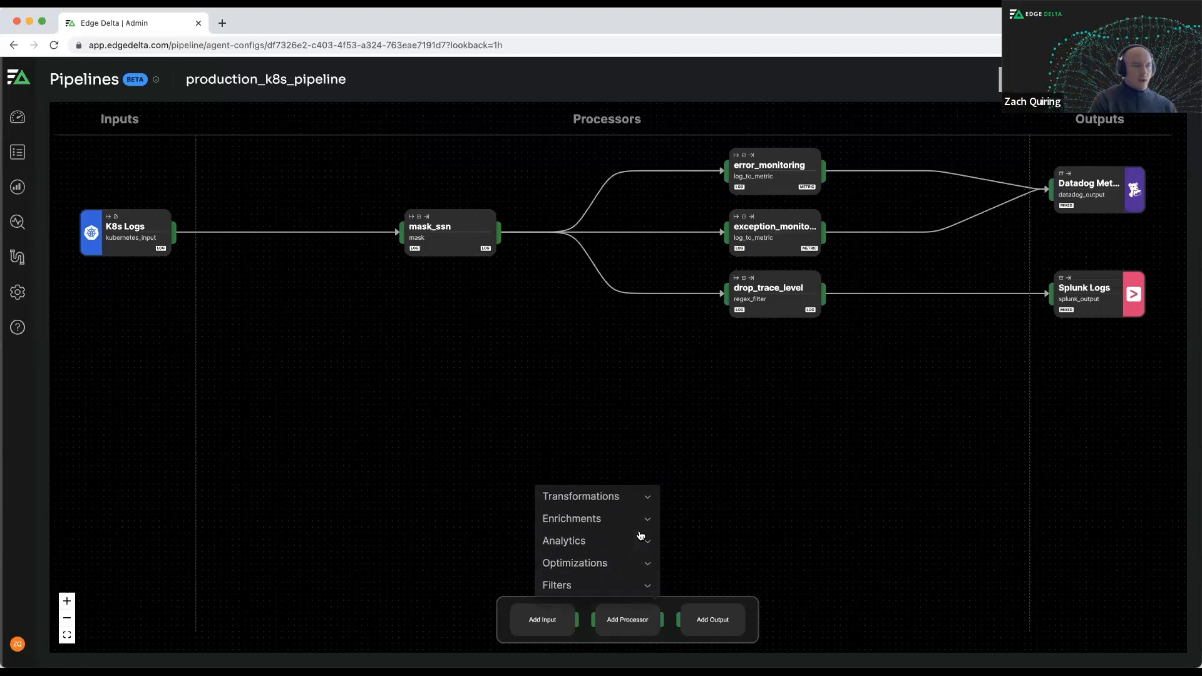
click(855, 446)
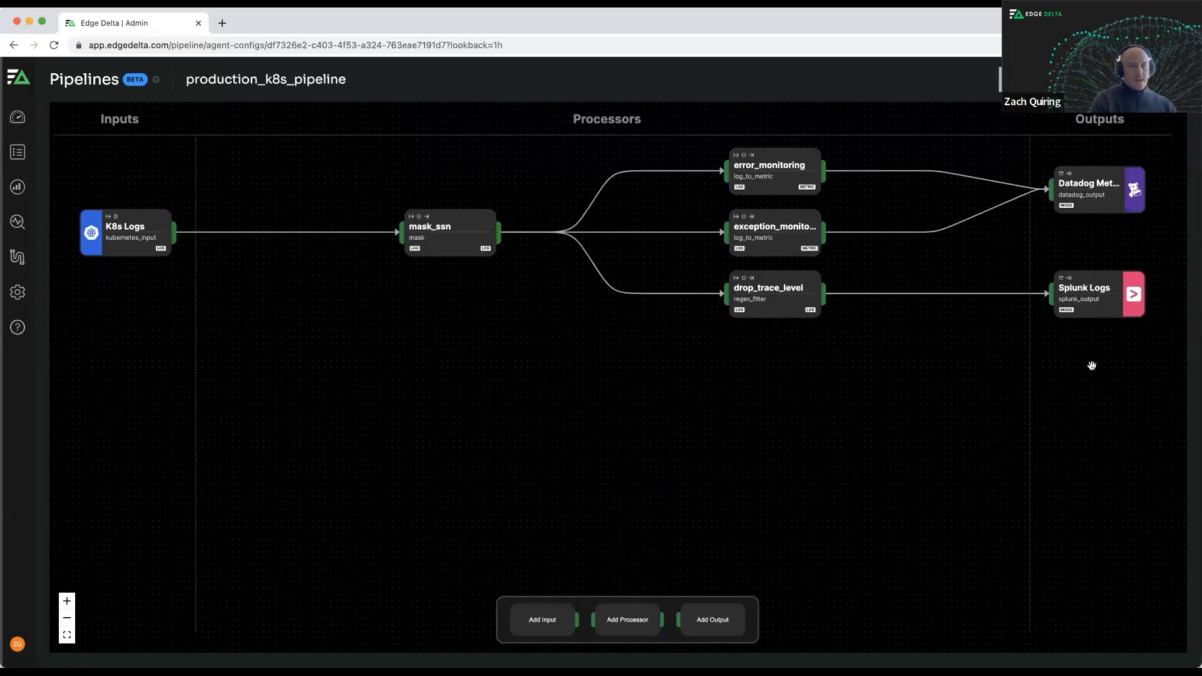
Highlight the pipeline paths that feed the Datadog metrics output and the Splunk Logs output.
click(714, 623)
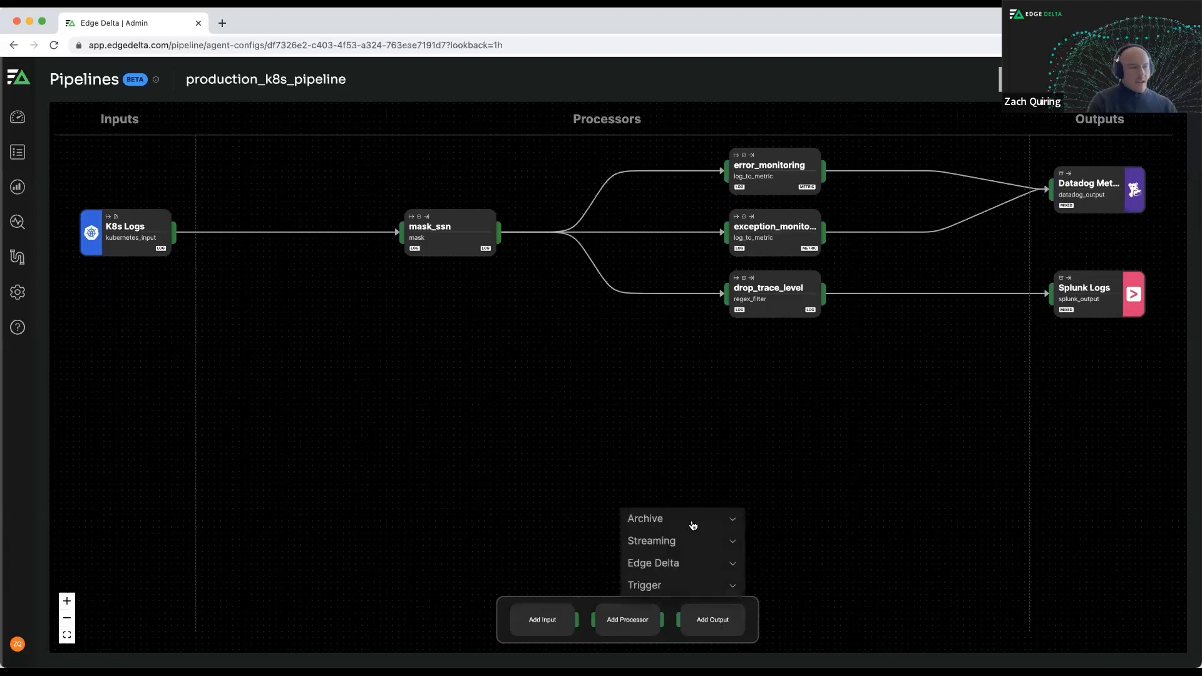
click(1101, 191)
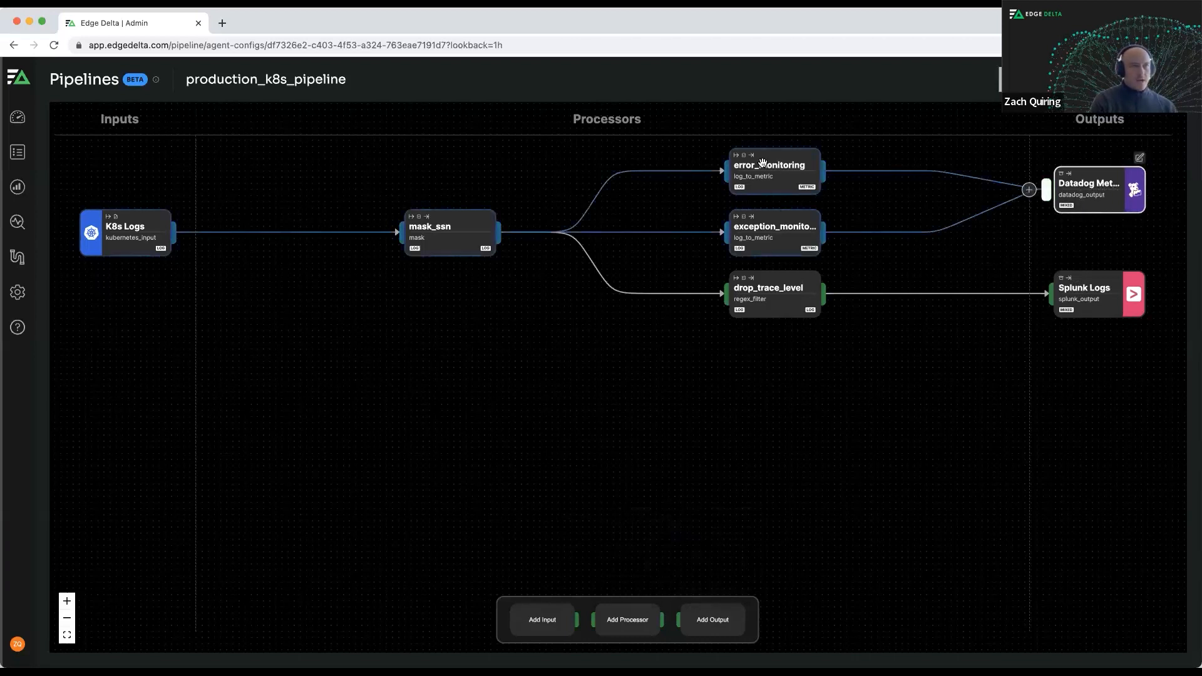
click(1099, 297)
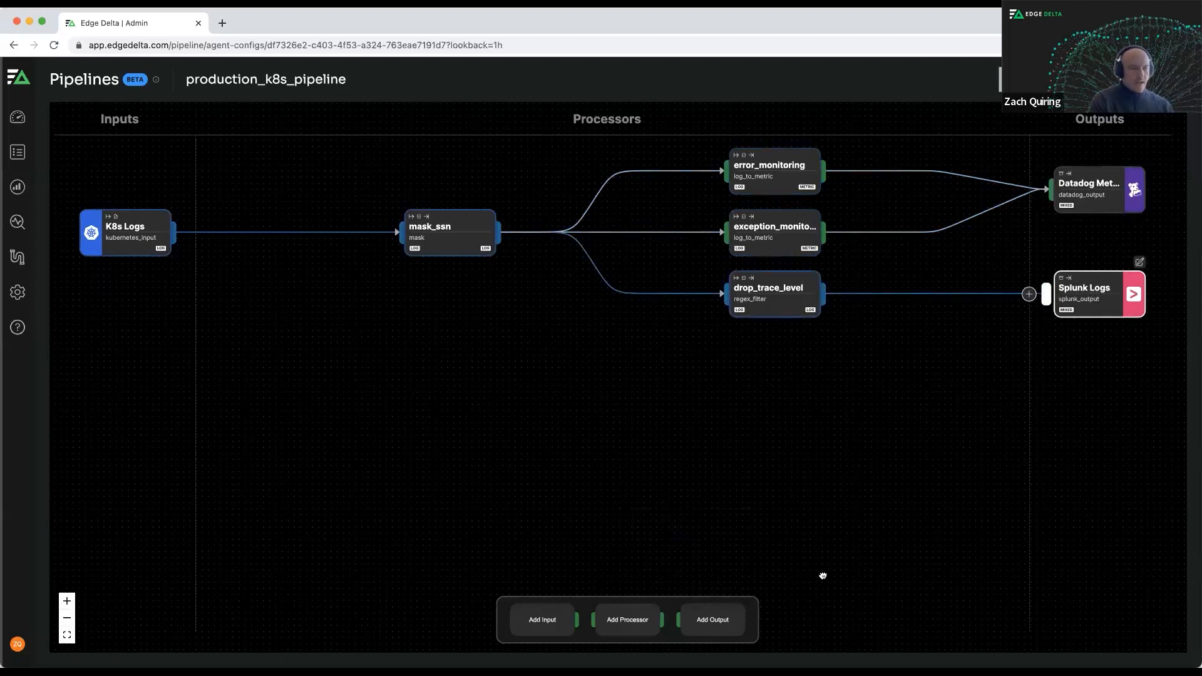
Review the output types available under Archive, Streaming, Edge Delta and Trigger.
click(782, 598)
click(707, 633)
click(692, 517)
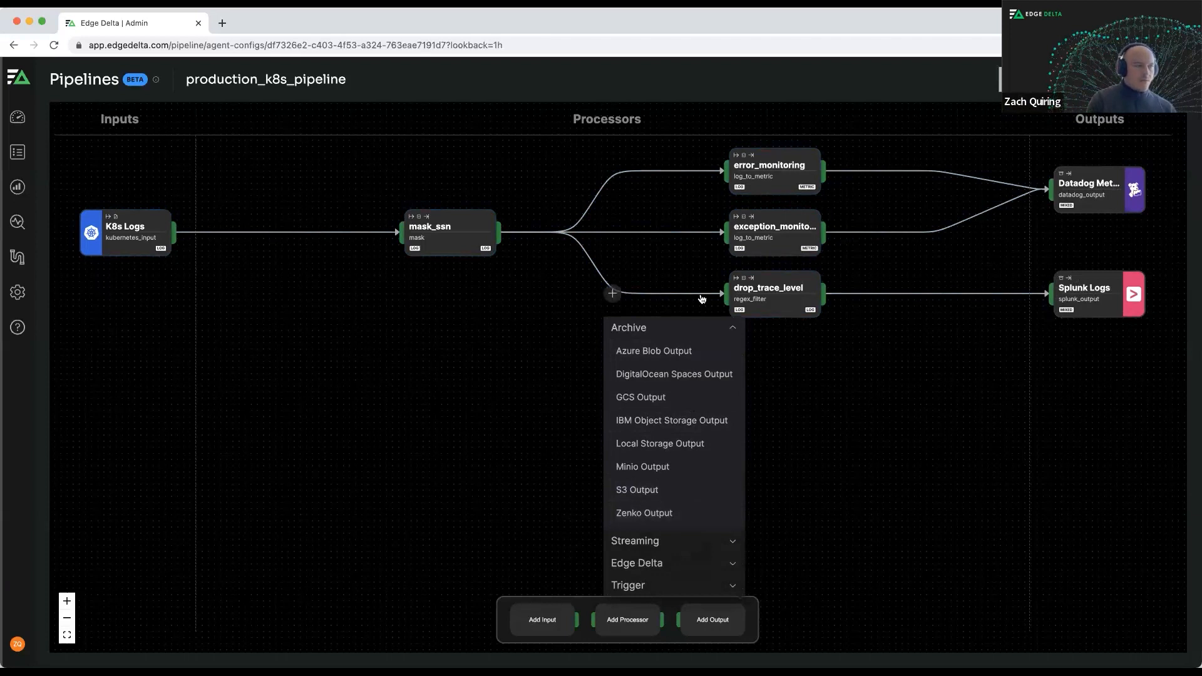
click(693, 538)
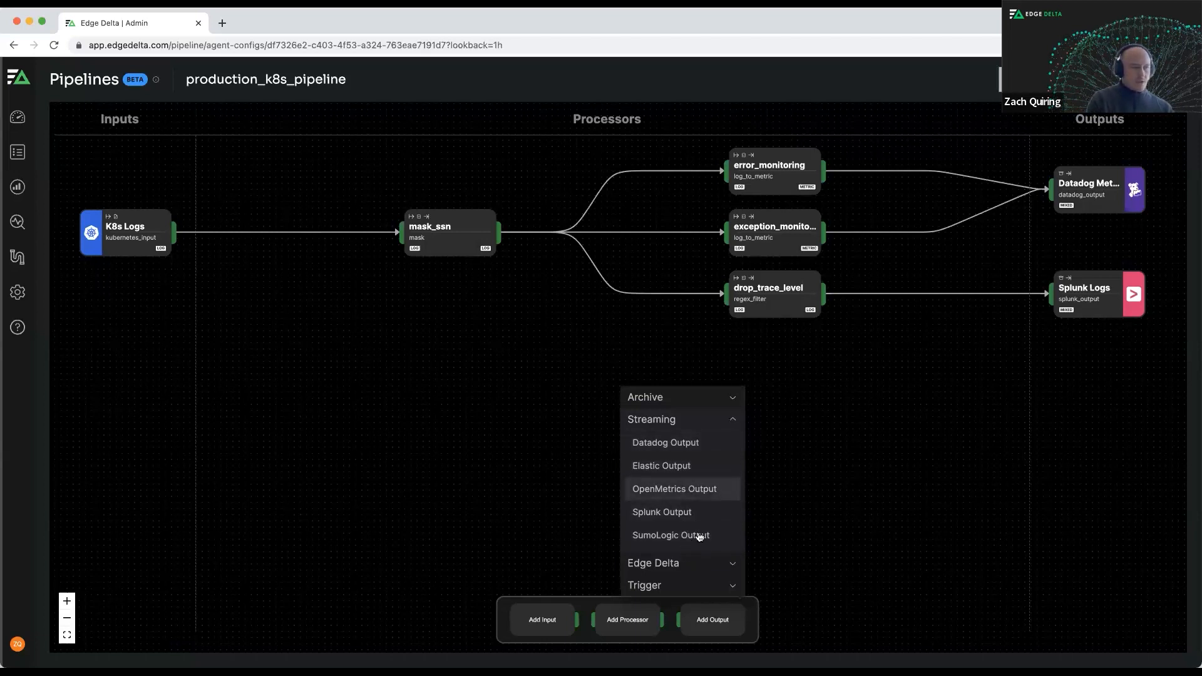
click(696, 562)
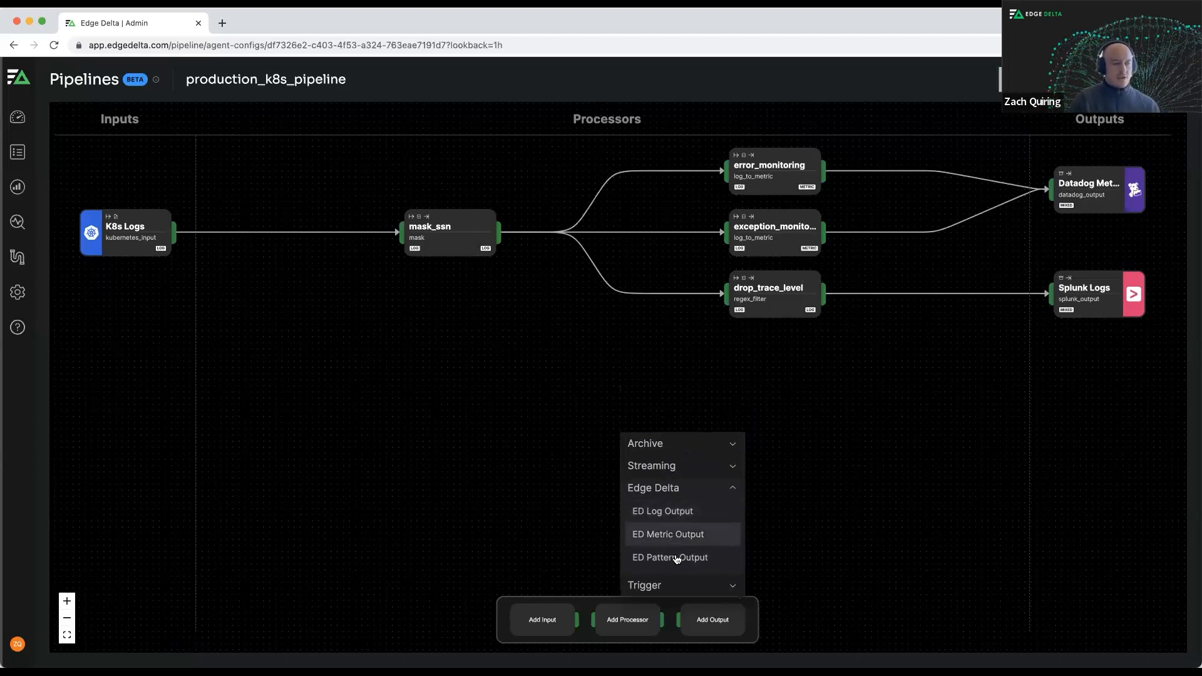
click(689, 585)
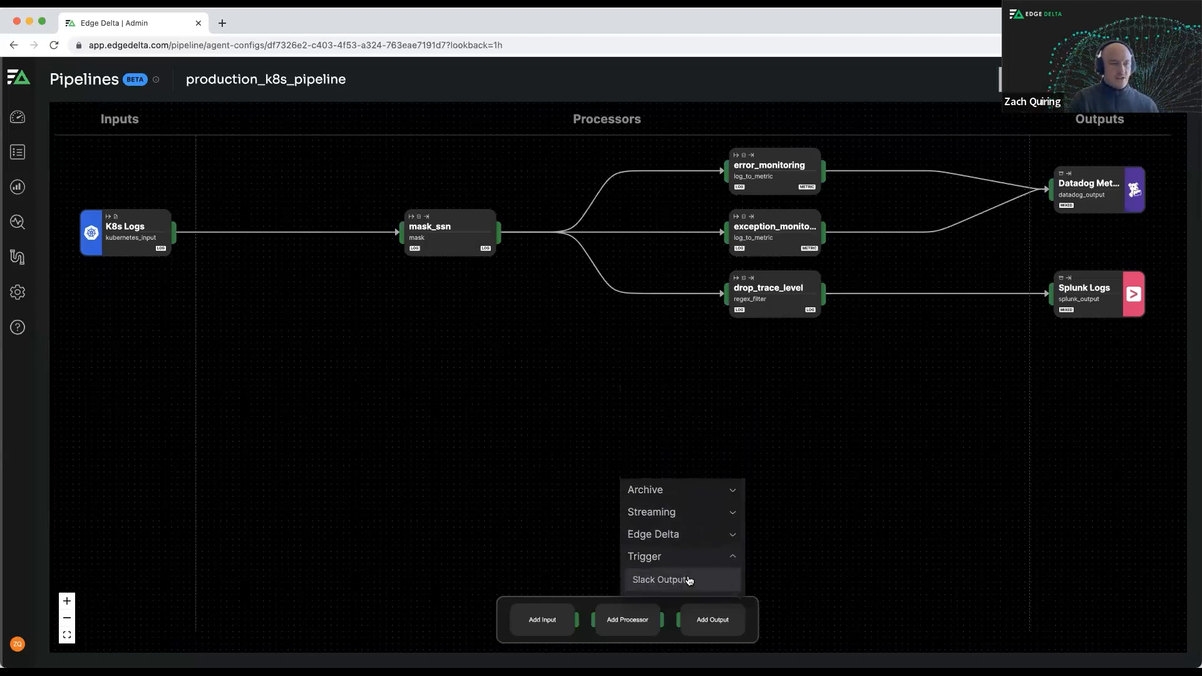
click(384, 243)
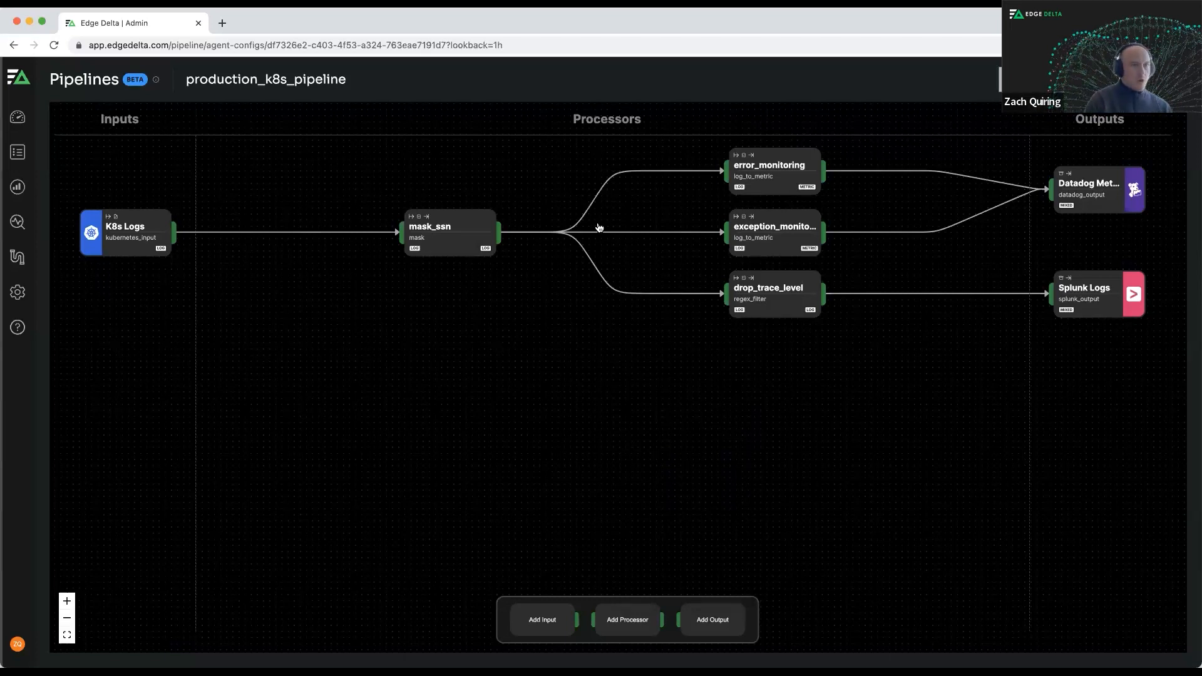
Inspect the K8s Logs input's include and exclude rules, then close its settings.
click(128, 231)
double_click(128, 231)
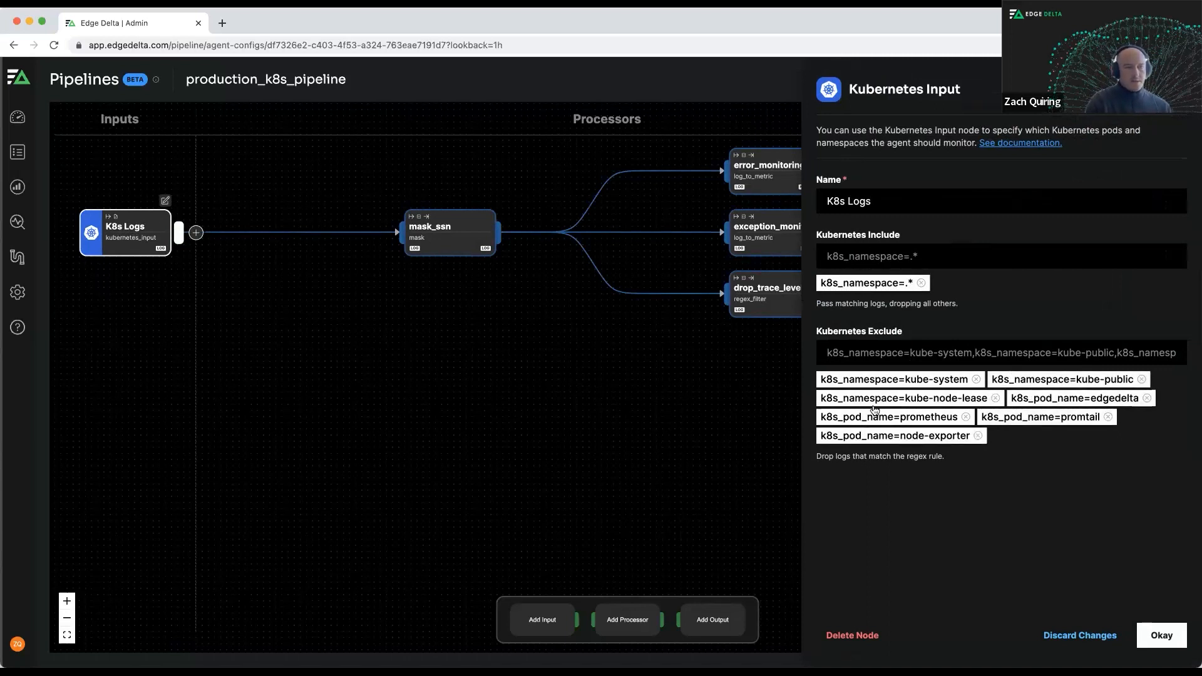
click(1162, 635)
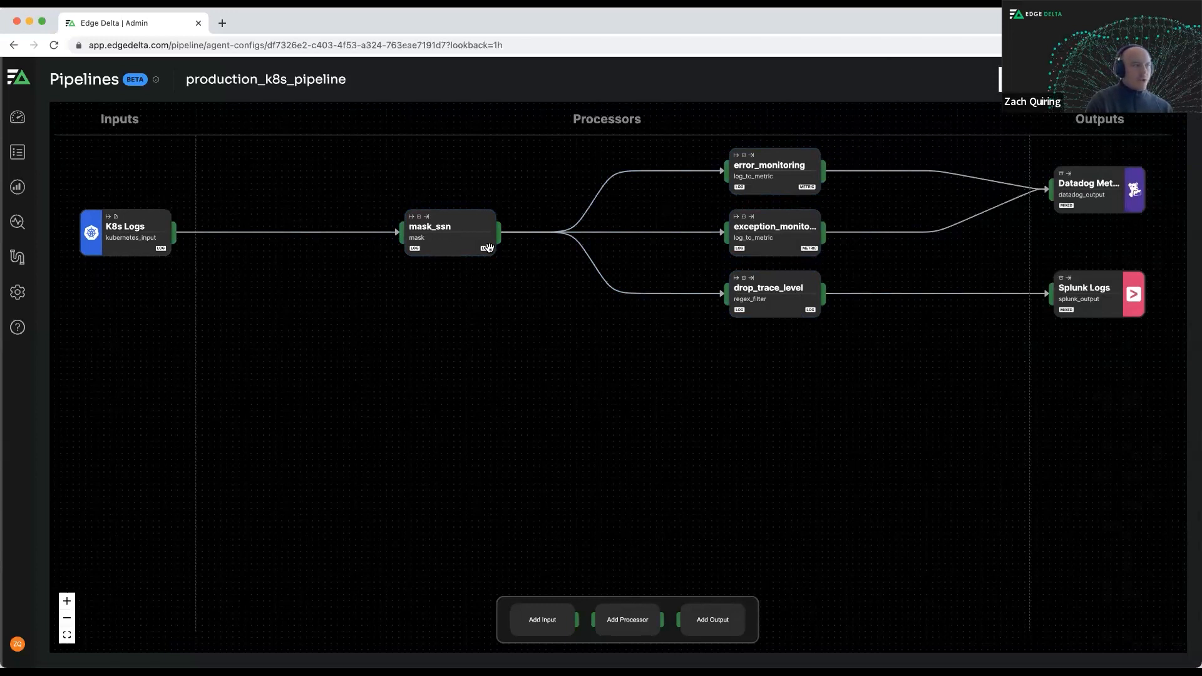
Inspect the mask_ssn processor's pattern and mask string, expand its testing area, and close the settings.
click(463, 232)
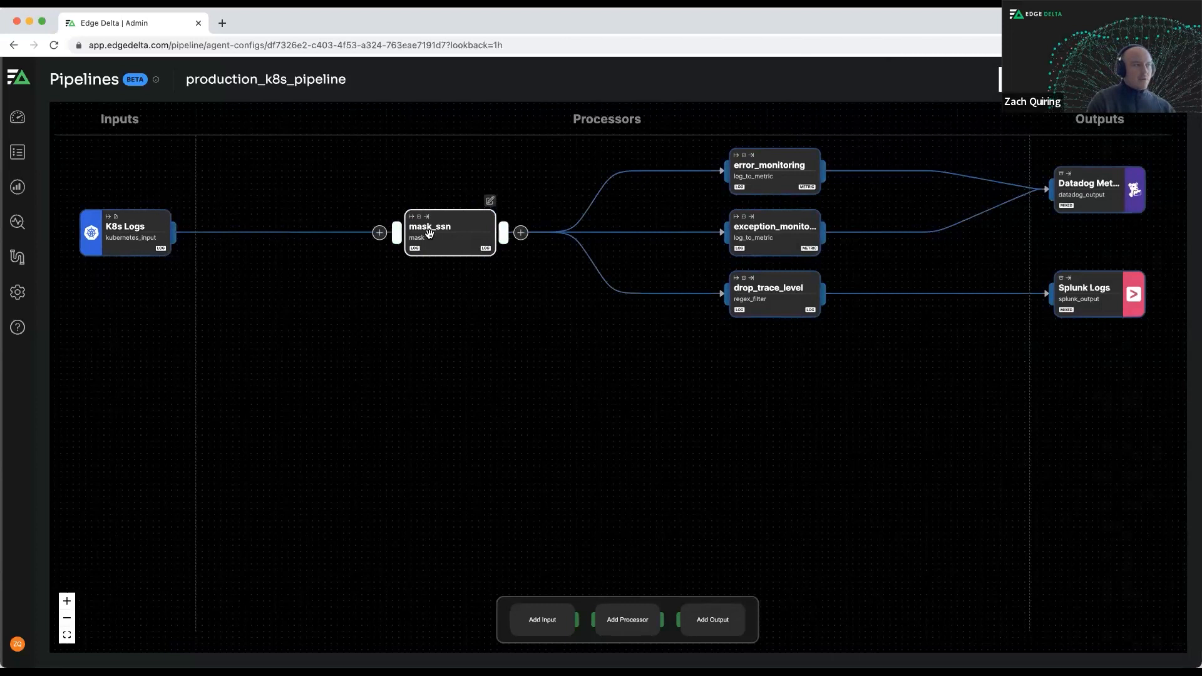
double_click(445, 233)
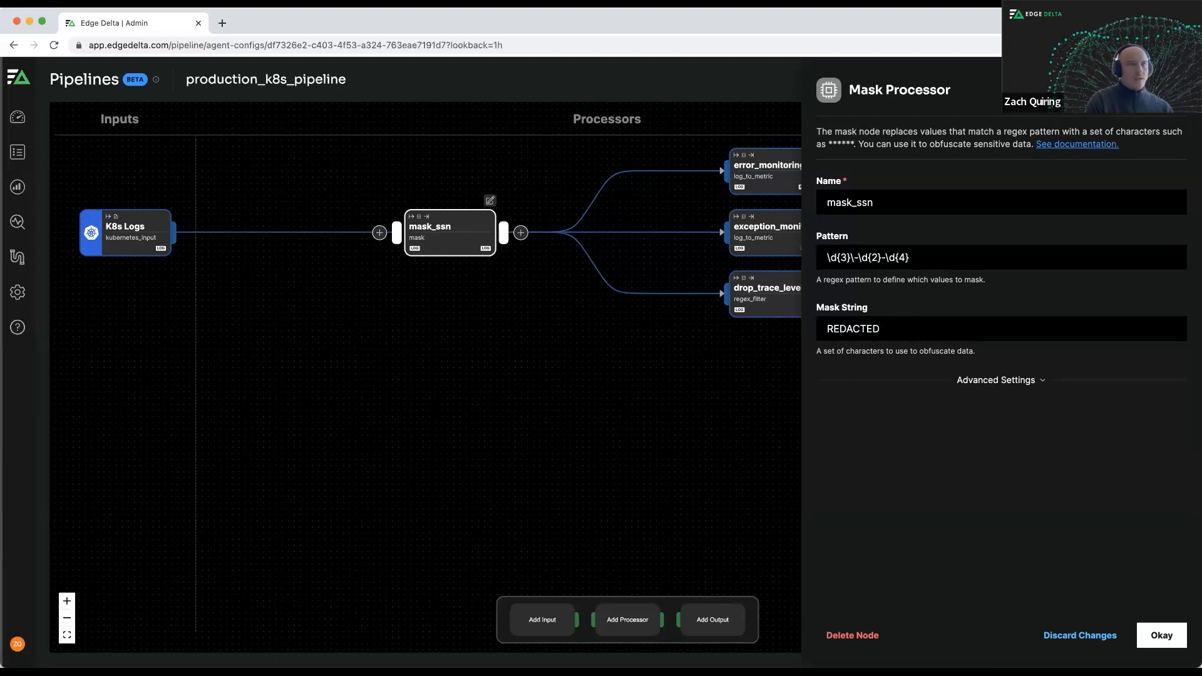
click(1166, 89)
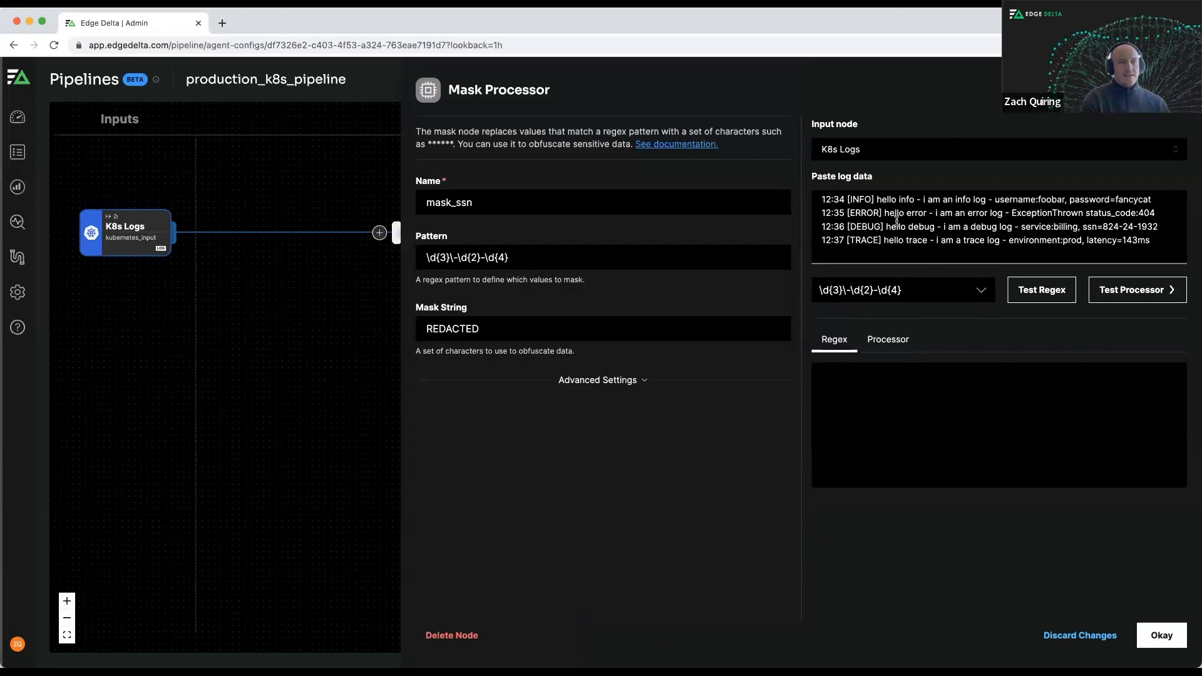
click(1162, 636)
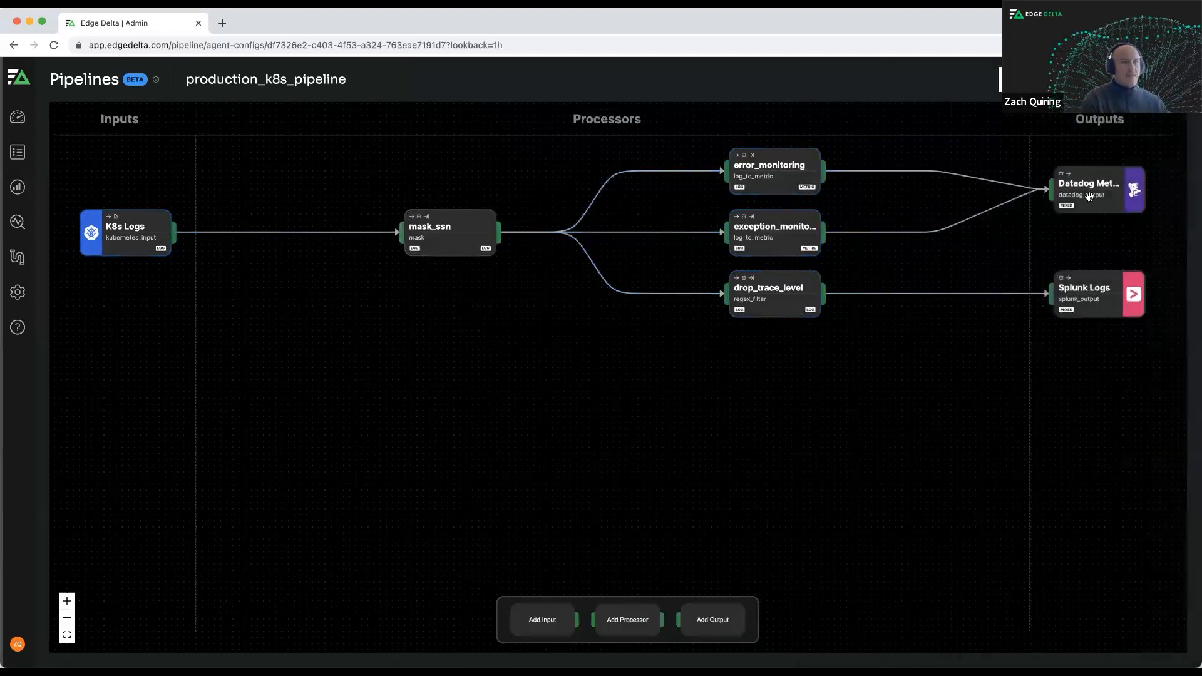
Highlight the Datadog metrics path, then inspect the drop_trace_level filter's pattern and negate setting and close it.
click(1089, 197)
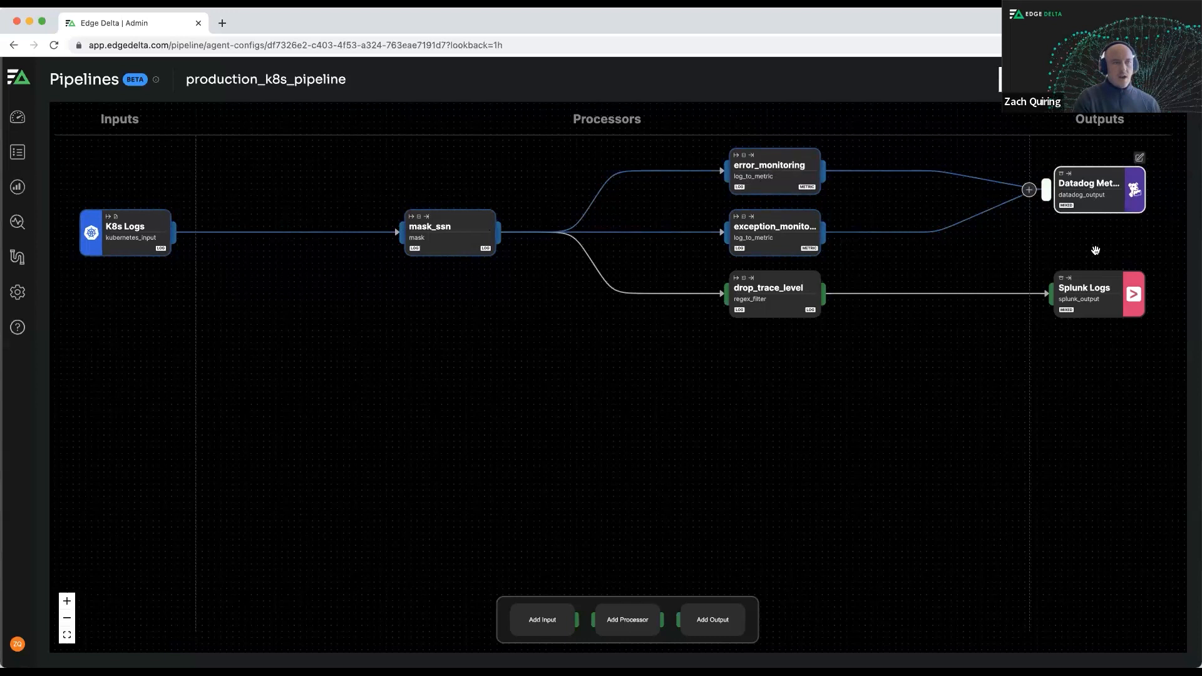
click(767, 295)
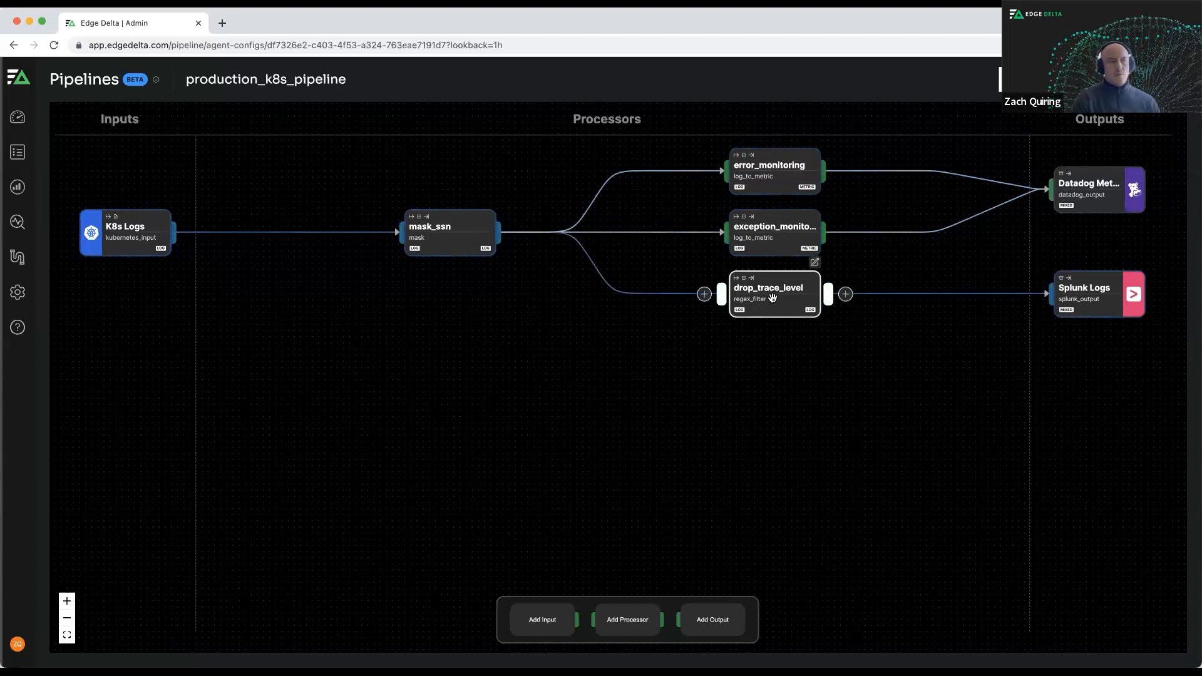
double_click(773, 298)
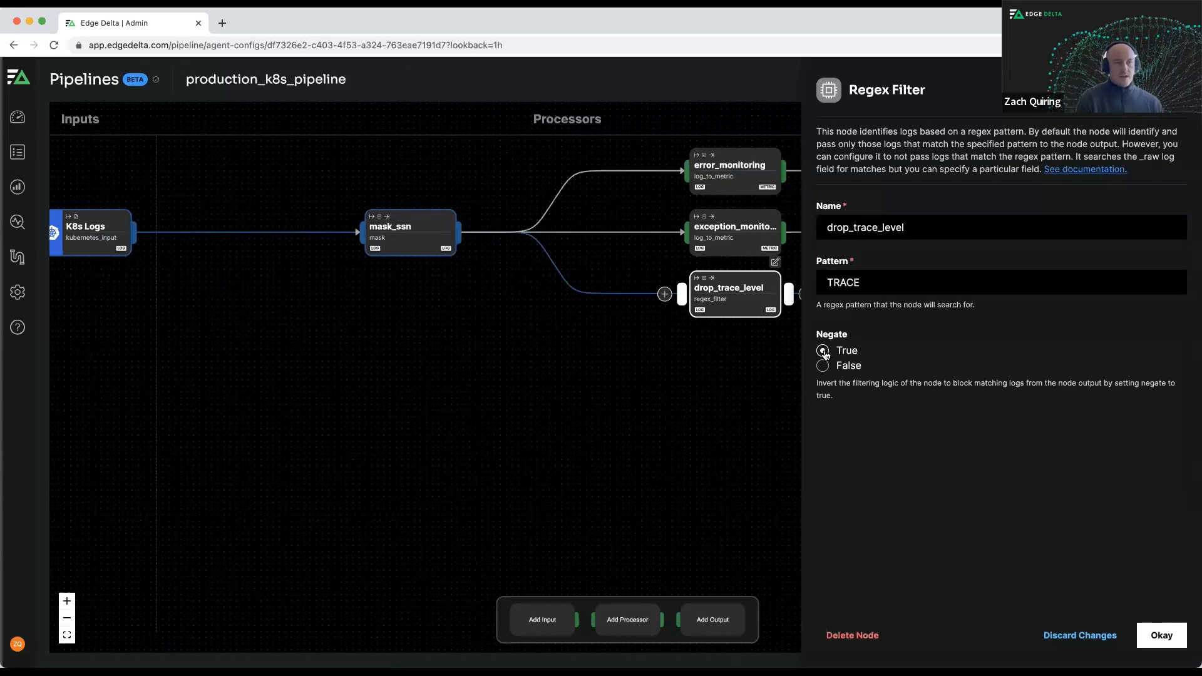
click(1150, 632)
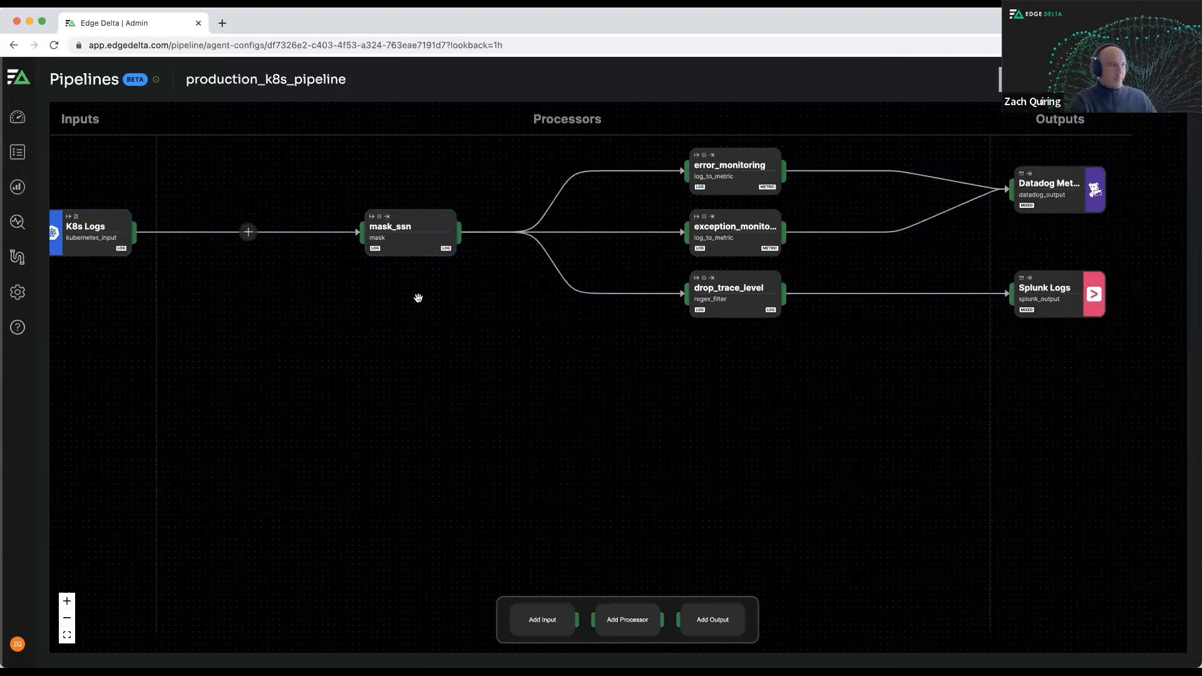
Reopen the mask_ssn processor and test its regex pattern against the sample log data.
drag(424, 263, 468, 264)
click(451, 233)
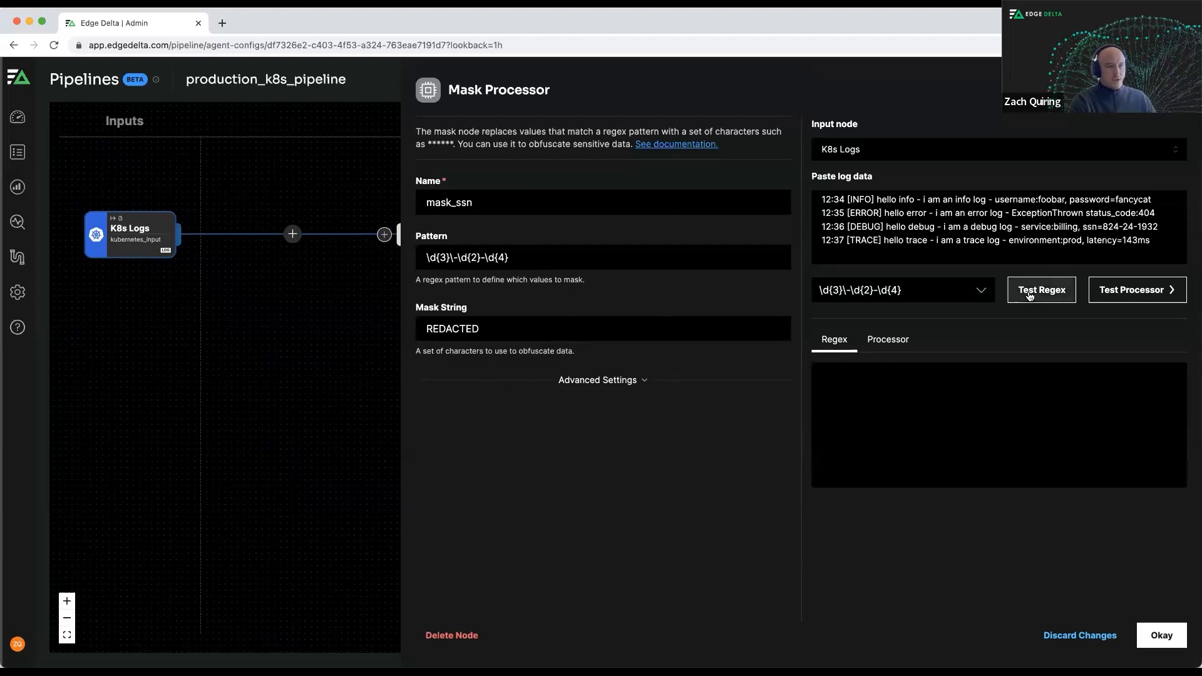
click(609, 251)
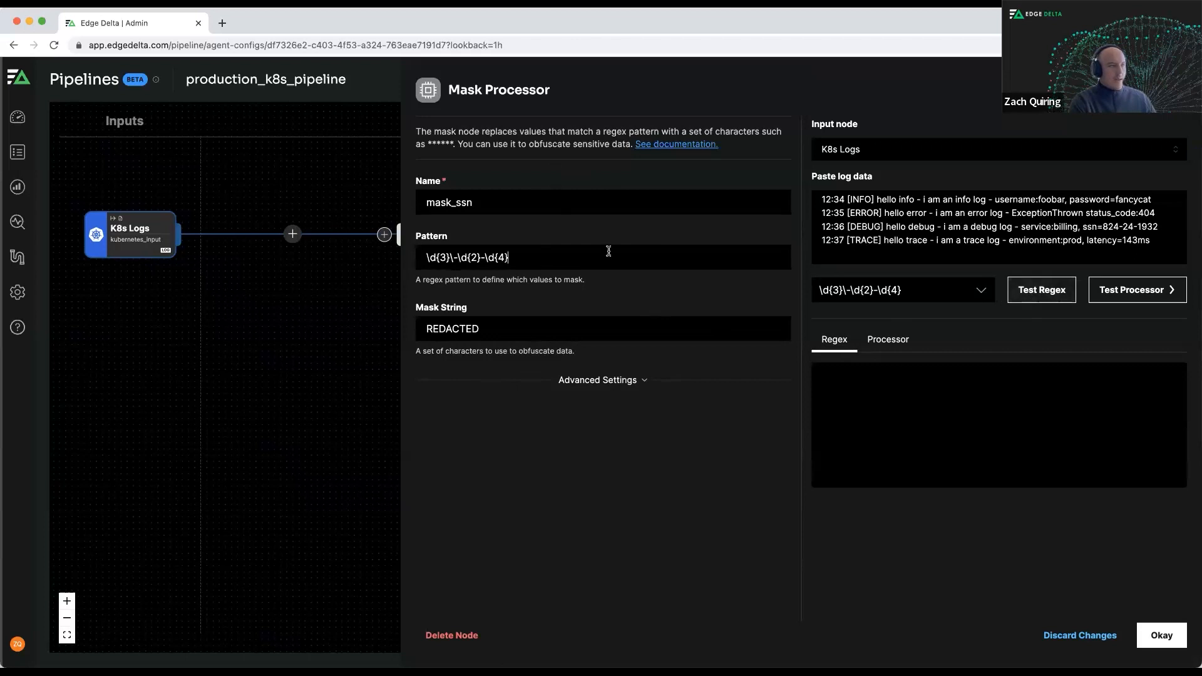
click(1042, 292)
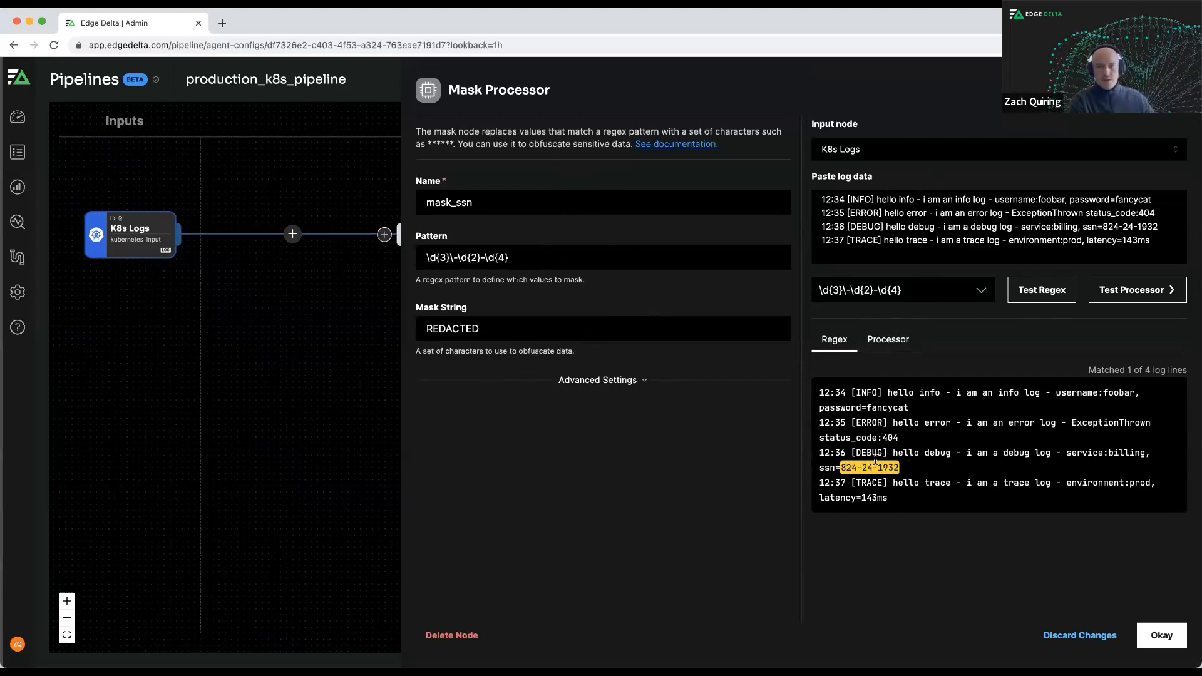
Test the mask_ssn processor on the sample logs and compare its incoming and outgoing data items.
click(1134, 291)
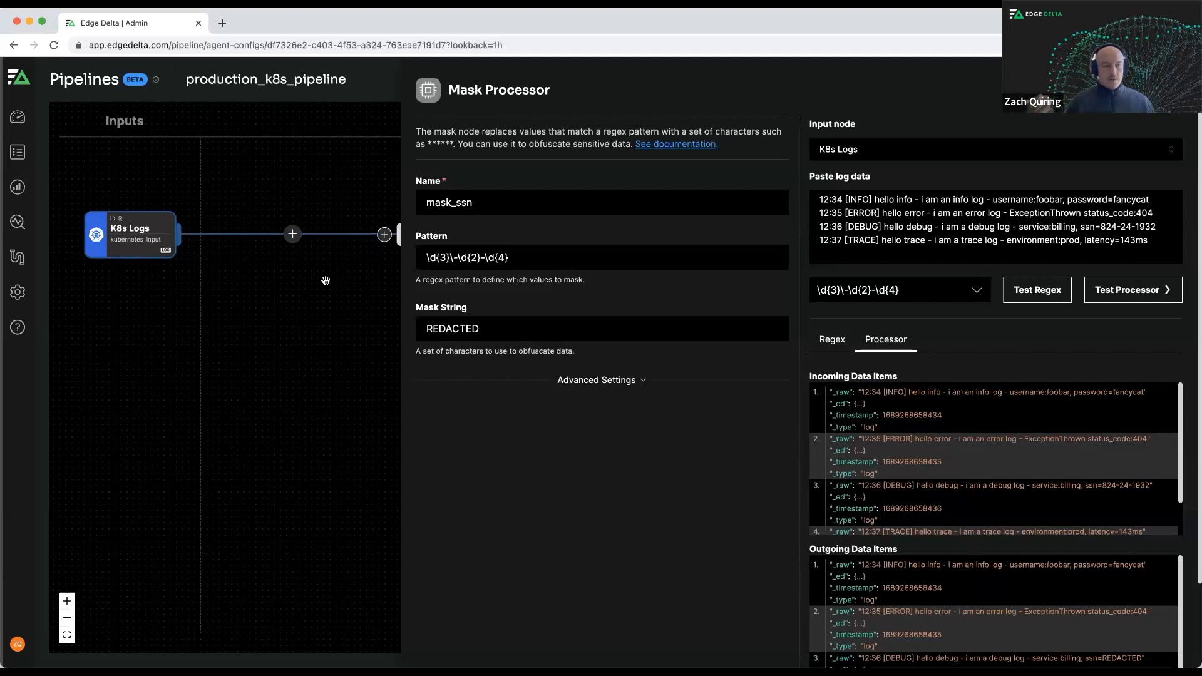
scroll(301, 312, right, 3)
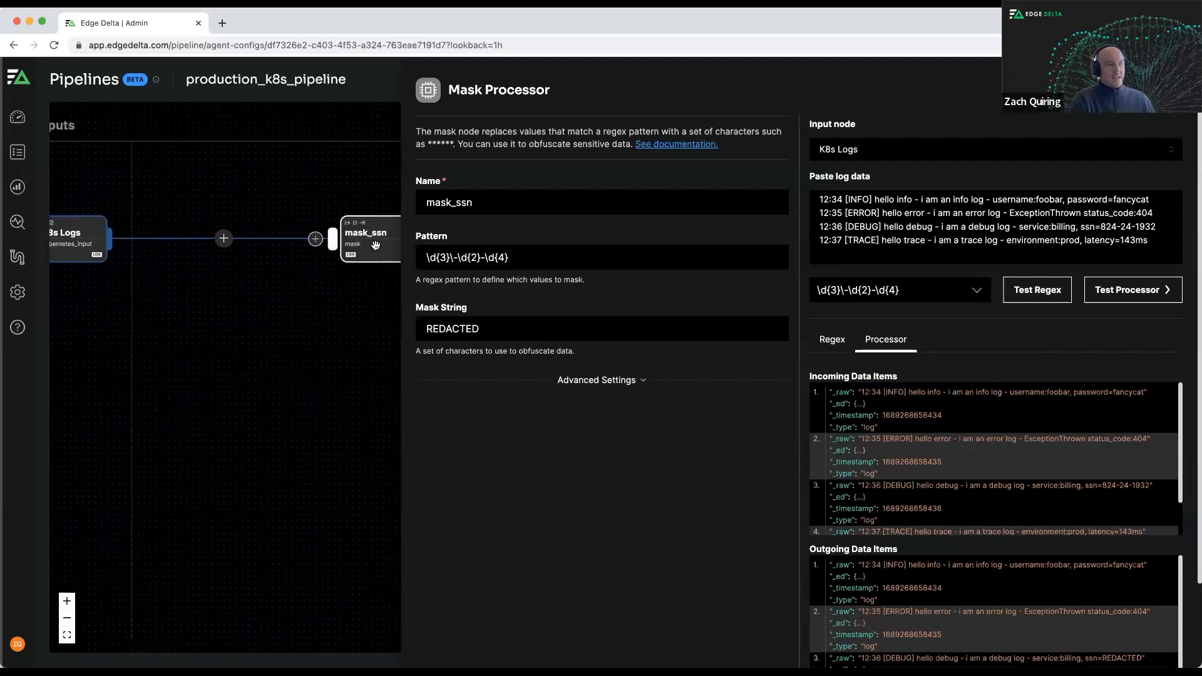
scroll(282, 316, left, 3)
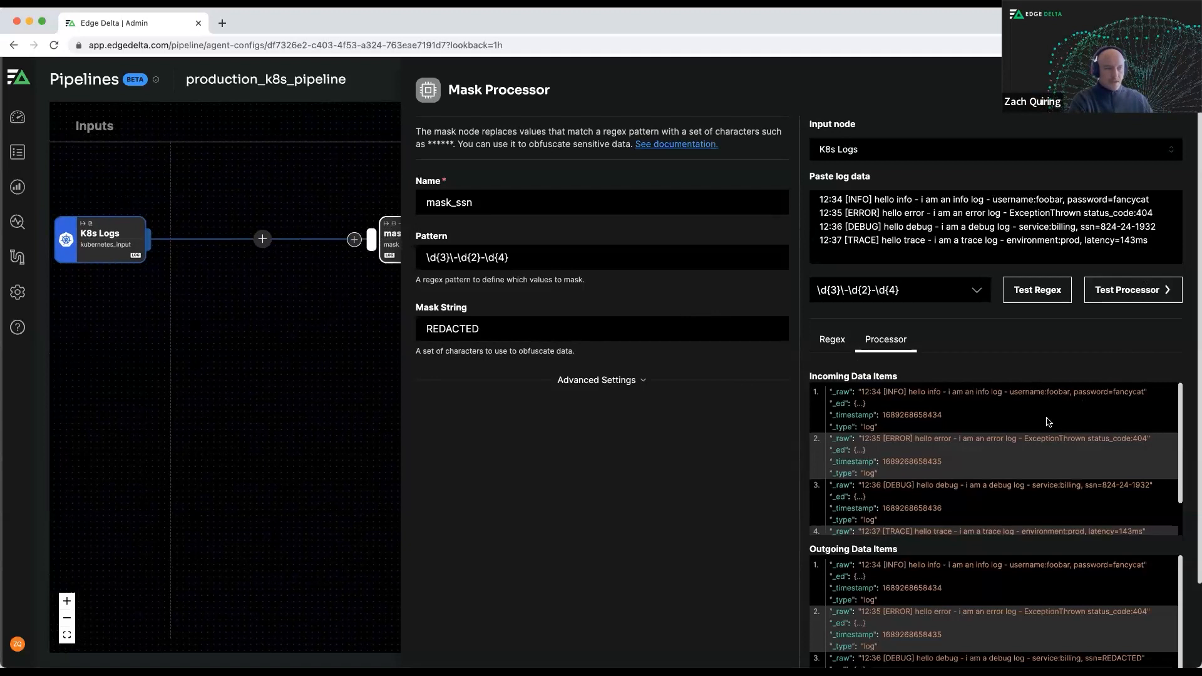
scroll(1052, 451, down, 1)
scroll(1039, 496, up, 1)
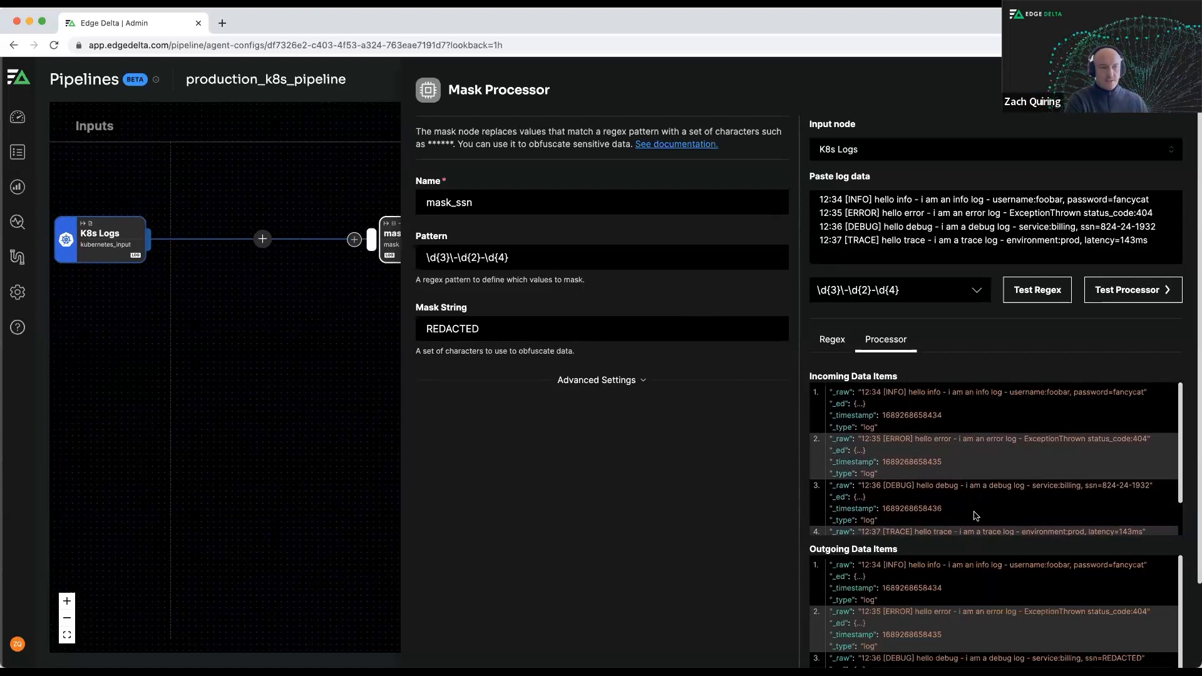
Compare the SSN field in the DEBUG log's incoming and outgoing data items, then collapse the testing area and close the mask_ssn settings.
scroll(975, 515, down, 1)
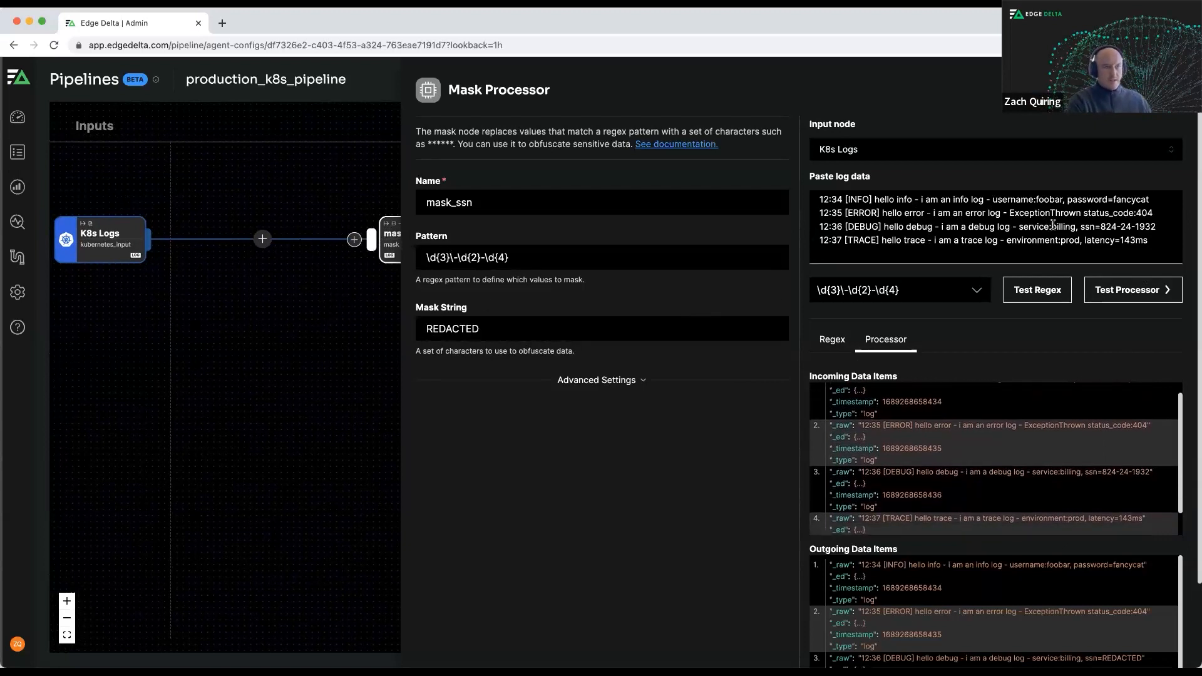
drag(1085, 477, 1150, 477)
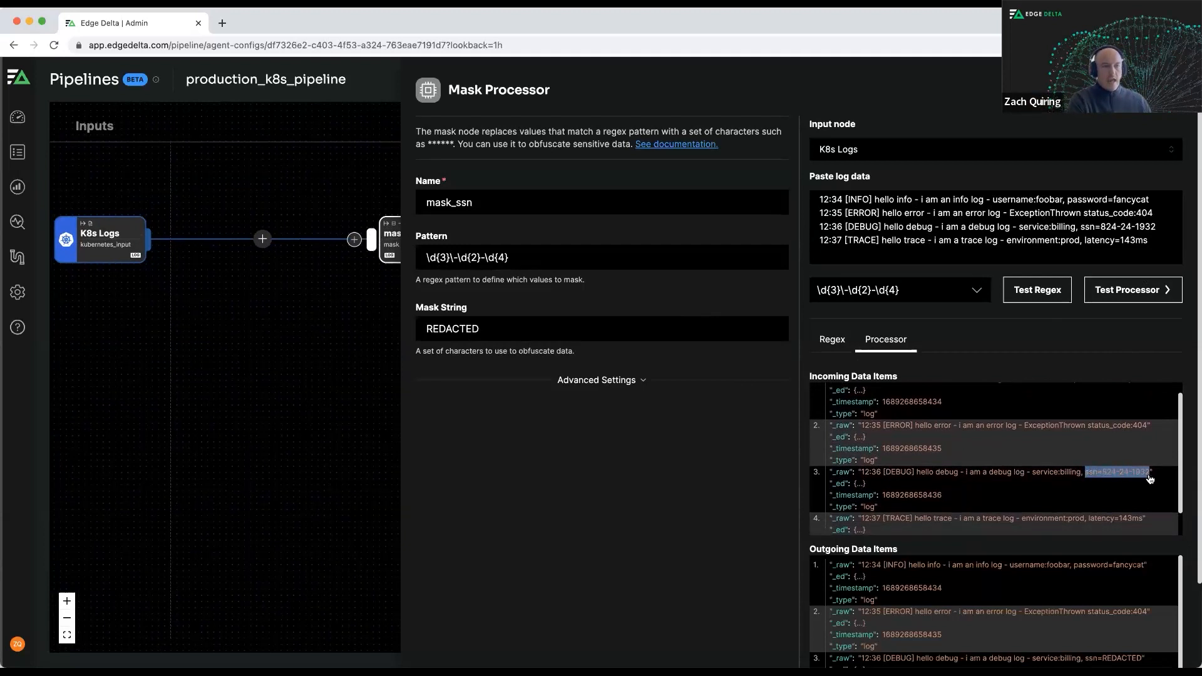
click(1142, 359)
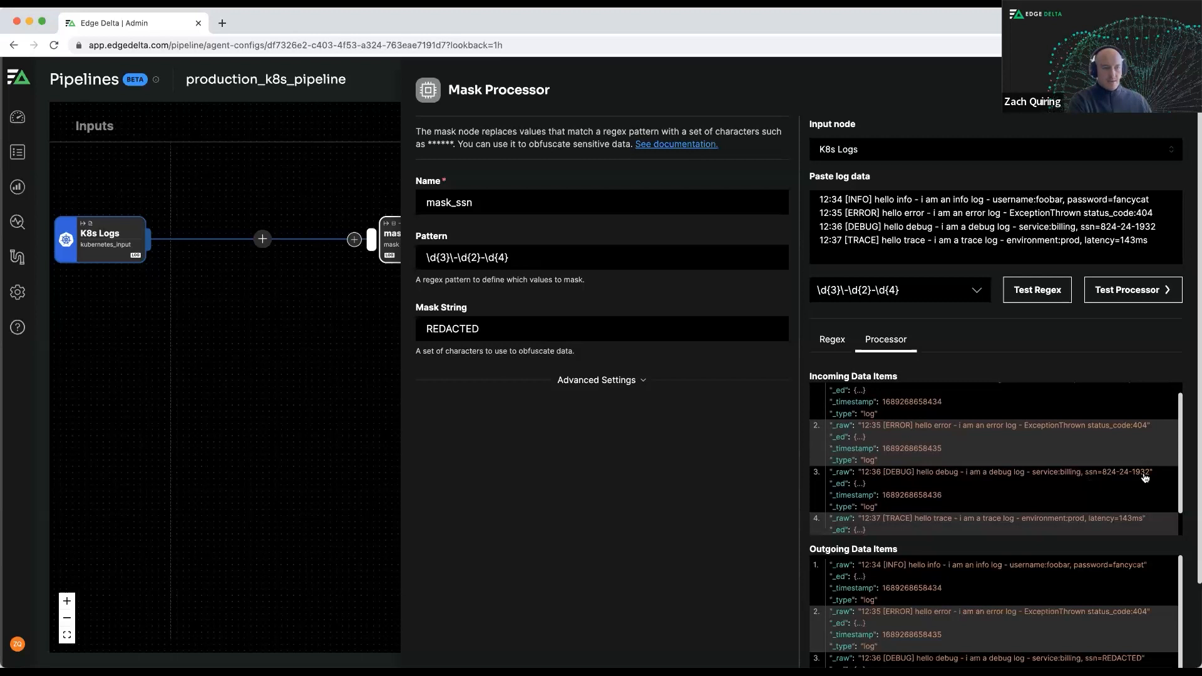
scroll(1129, 505, down, 1)
scroll(1079, 577, down, 2)
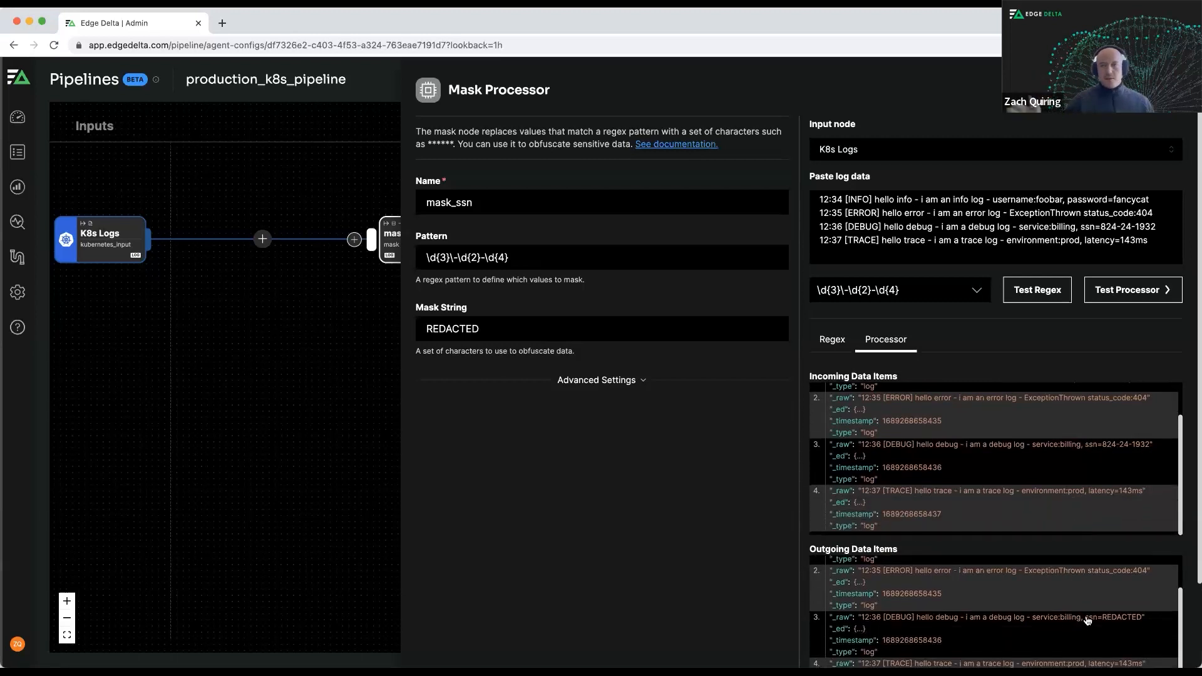
drag(1088, 623, 1145, 621)
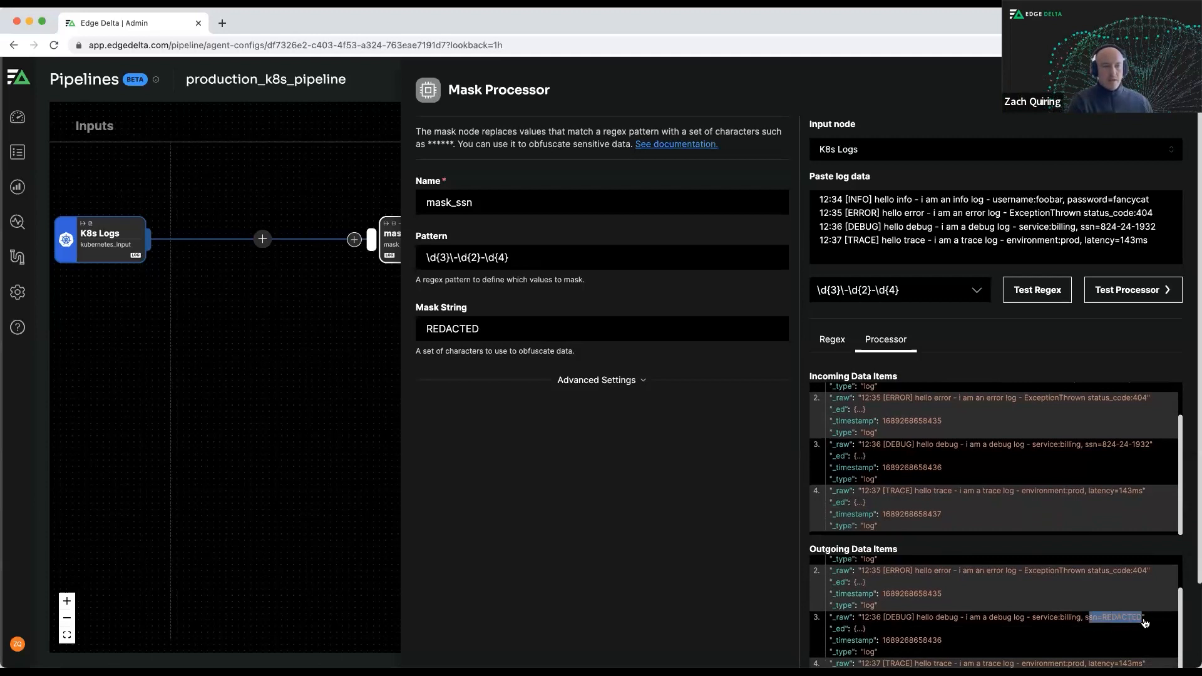
click(1114, 355)
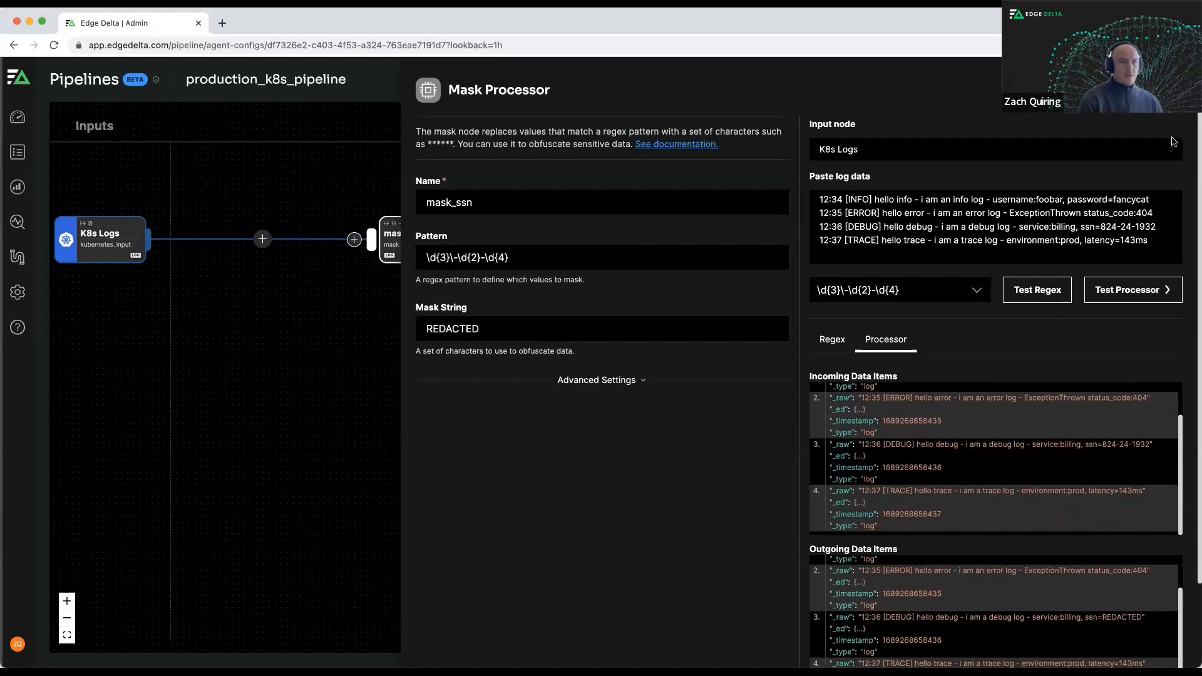
click(1165, 90)
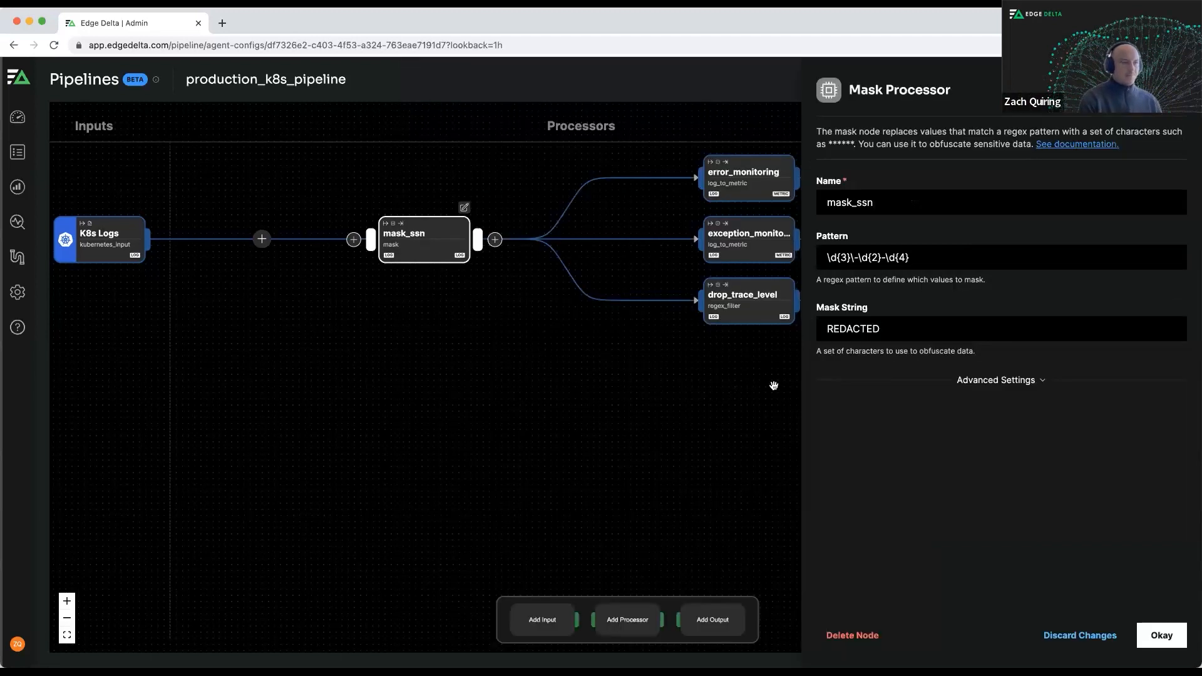
click(1162, 635)
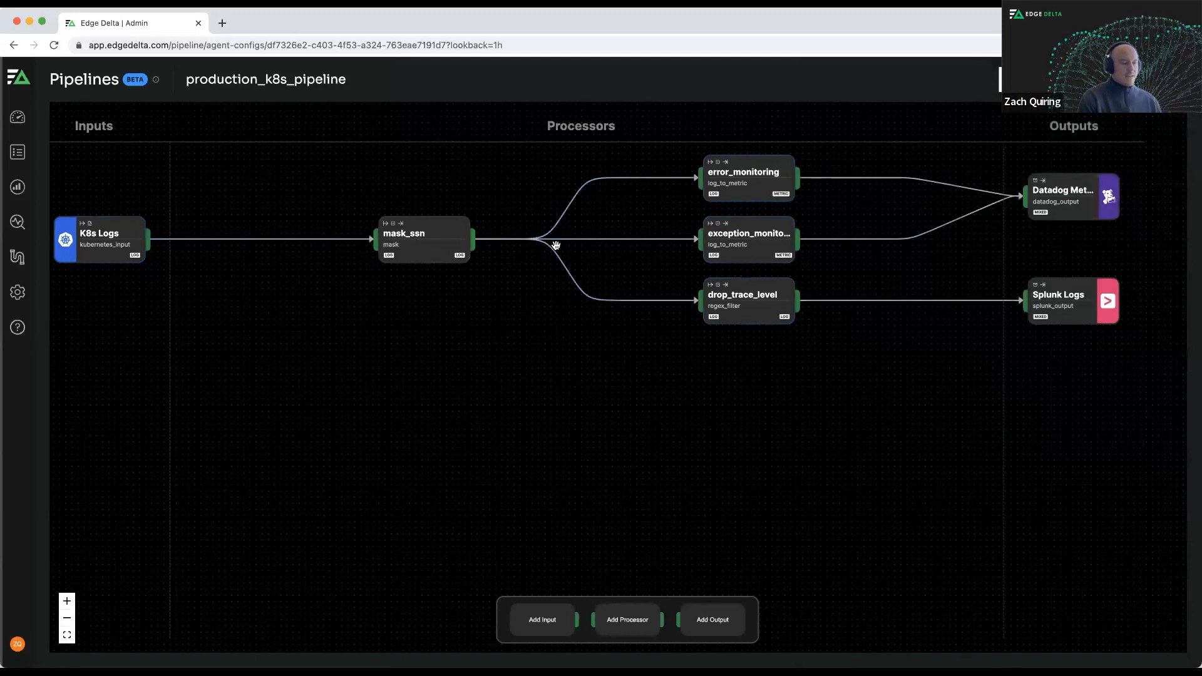
Reopen the drop_trace_level filter with its testing area expanded, and follow its path from mask_ssn on the canvas.
click(754, 295)
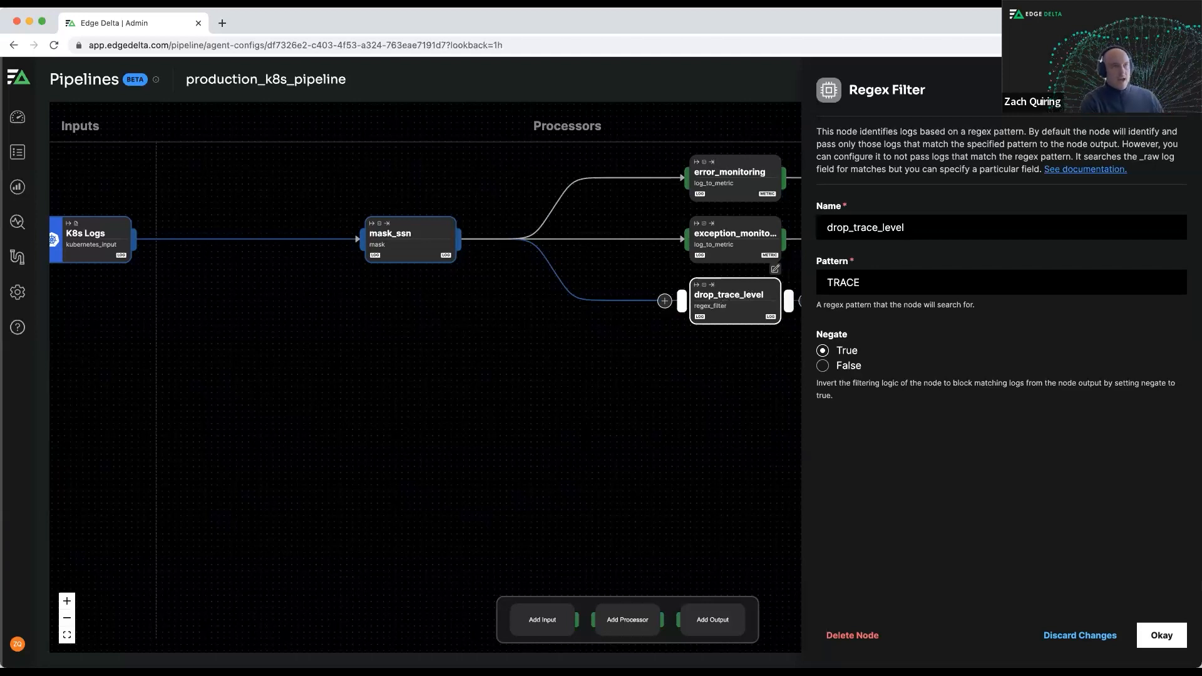
click(1175, 90)
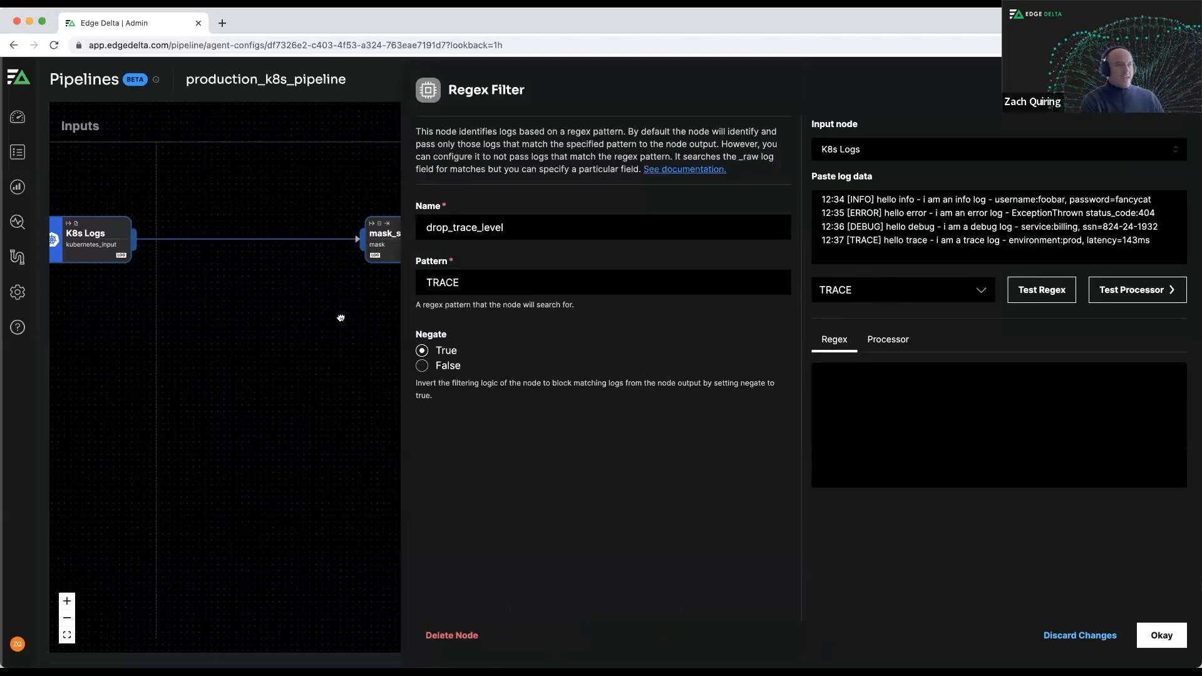
drag(341, 318, 177, 343)
drag(306, 330, 142, 337)
drag(276, 355, 356, 355)
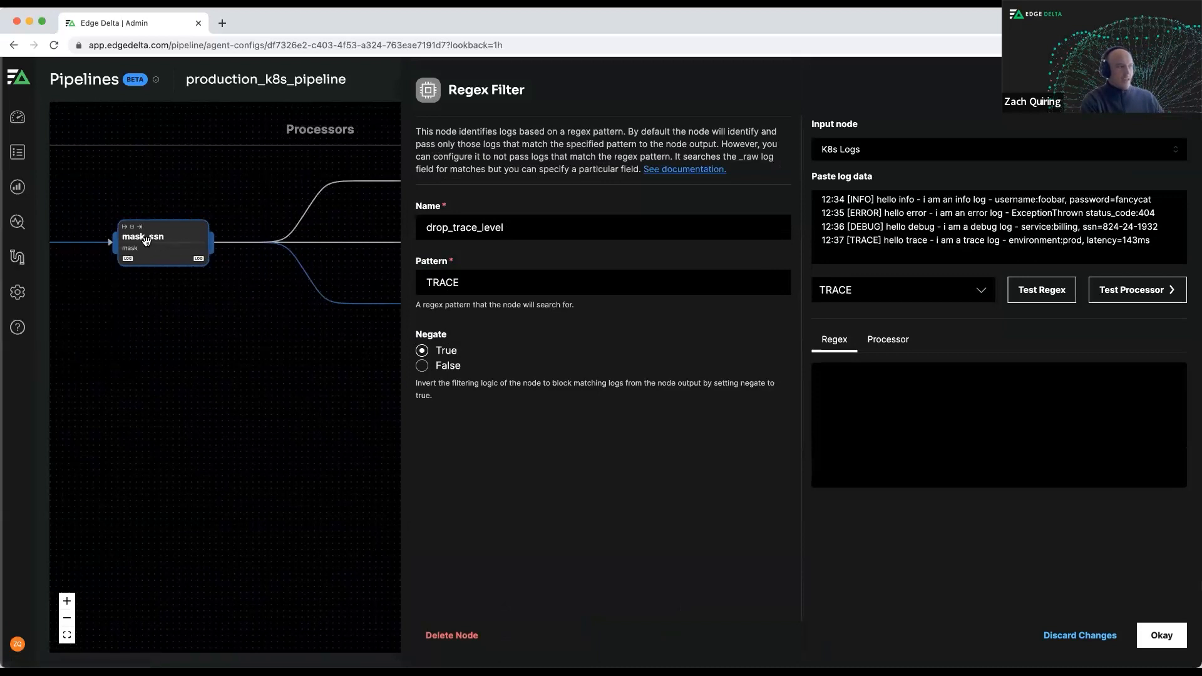
drag(297, 293, 124, 289)
mouse_move(335, 335)
mouse_down()
mouse_move(225, 322)
mouse_move(346, 340)
mouse_up()
drag(241, 347, 342, 348)
mouse_move(203, 340)
mouse_down()
mouse_move(363, 347)
mouse_move(194, 331)
mouse_up()
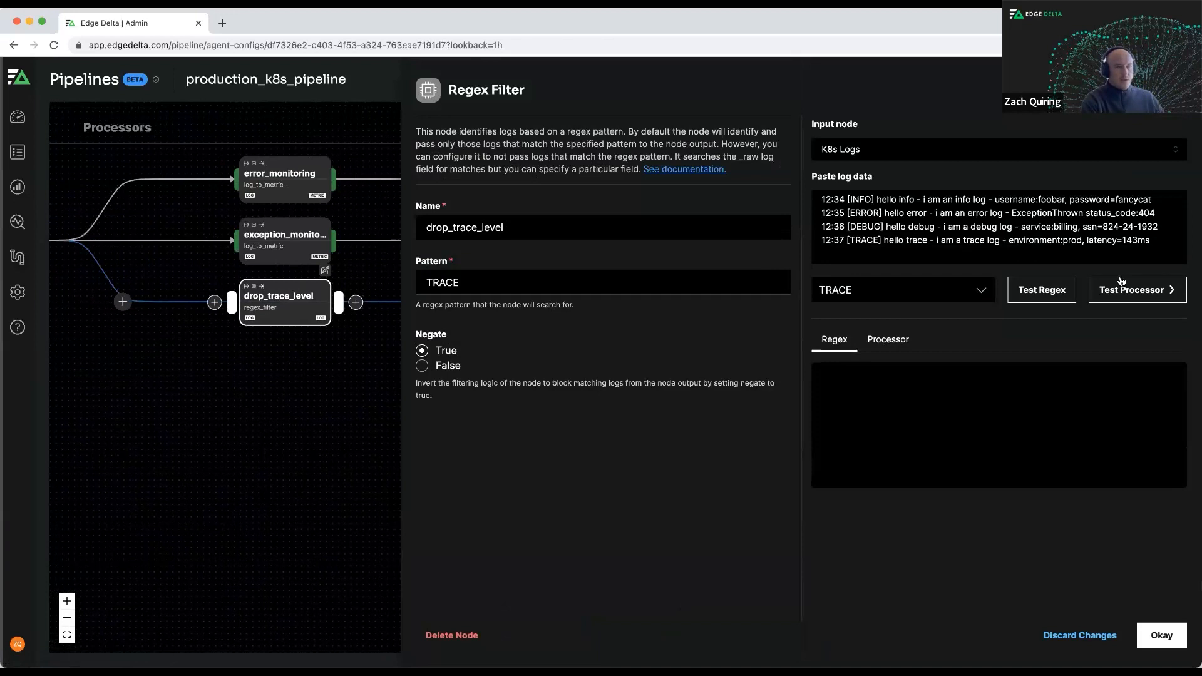
Test the drop_trace_level processor on the sample logs, compare its incoming and outgoing data items, and close its settings.
click(1135, 292)
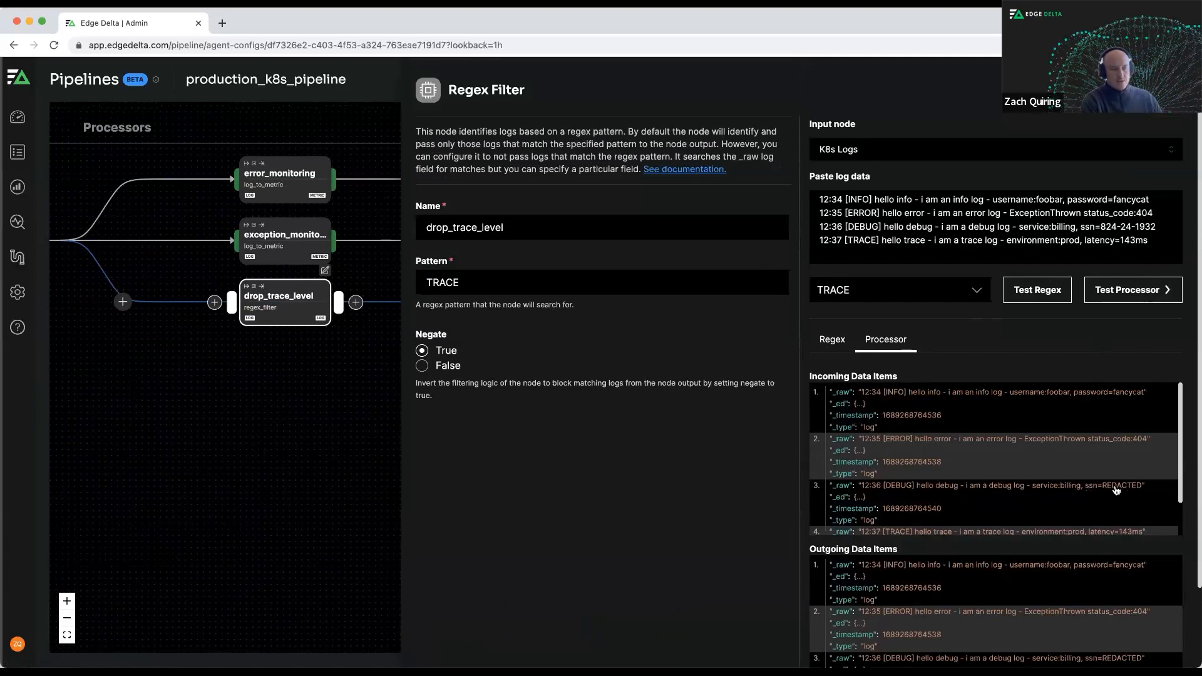
scroll(1112, 536, down, 3)
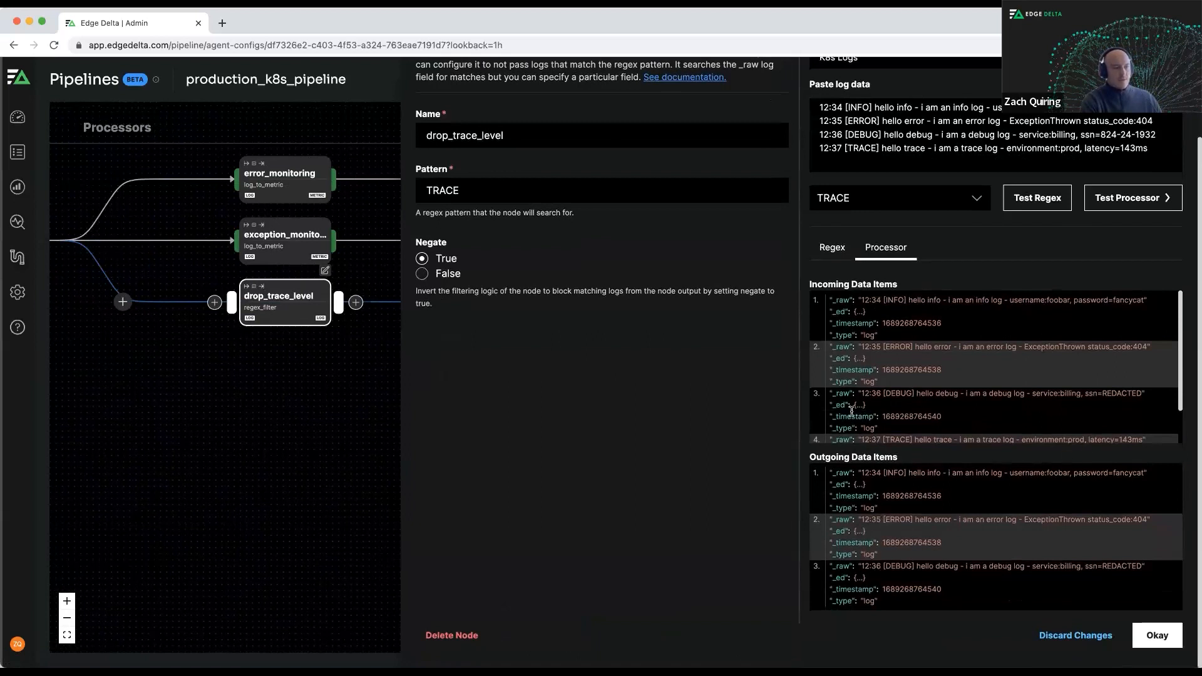
scroll(831, 312, down, 2)
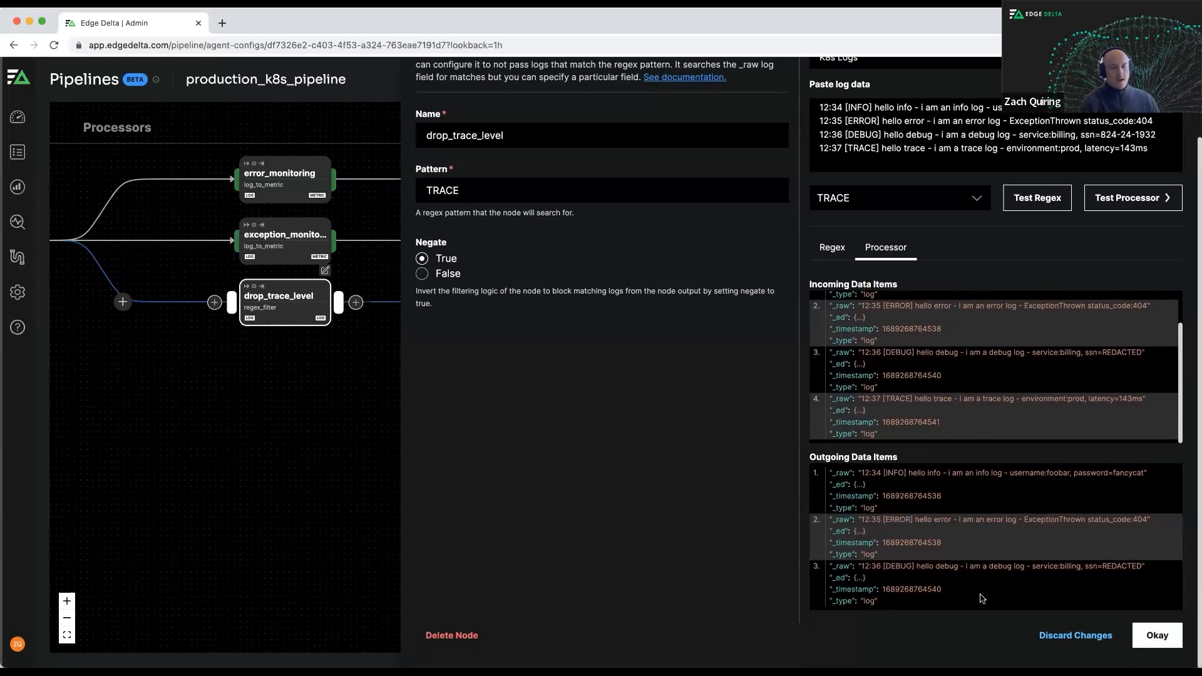
click(1157, 635)
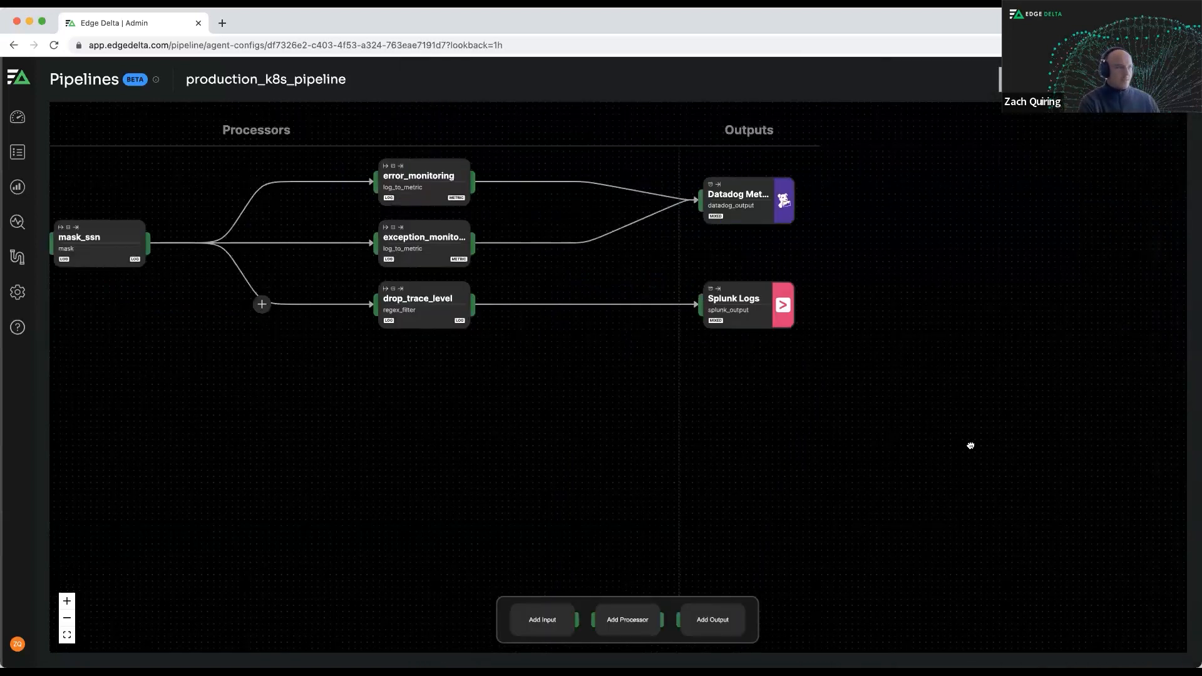
Add an S3 archive output to the pipeline and name it "s3 archive".
drag(837, 445, 878, 446)
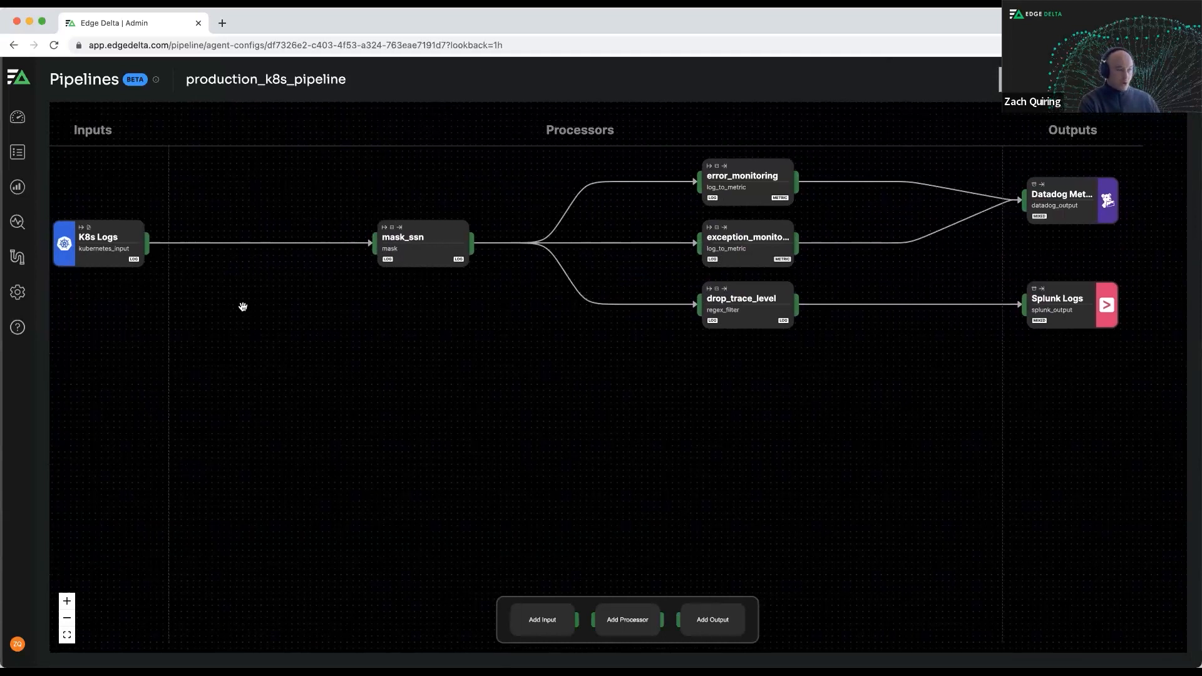
drag(243, 307, 249, 307)
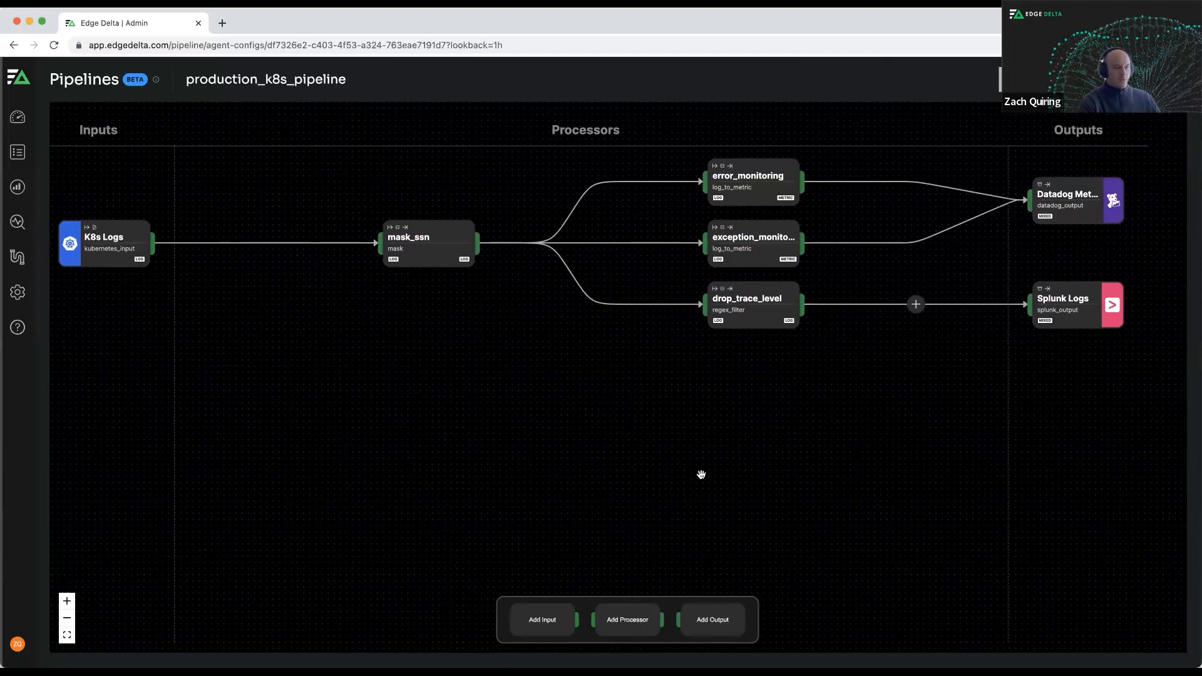
click(720, 620)
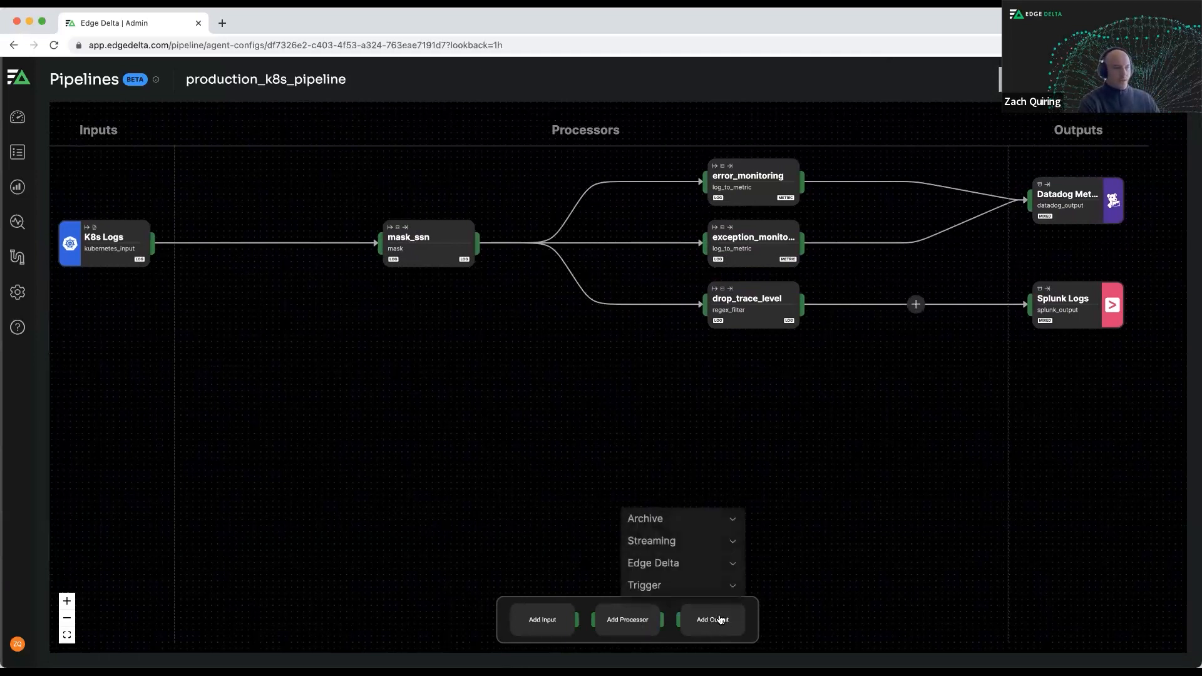
click(698, 520)
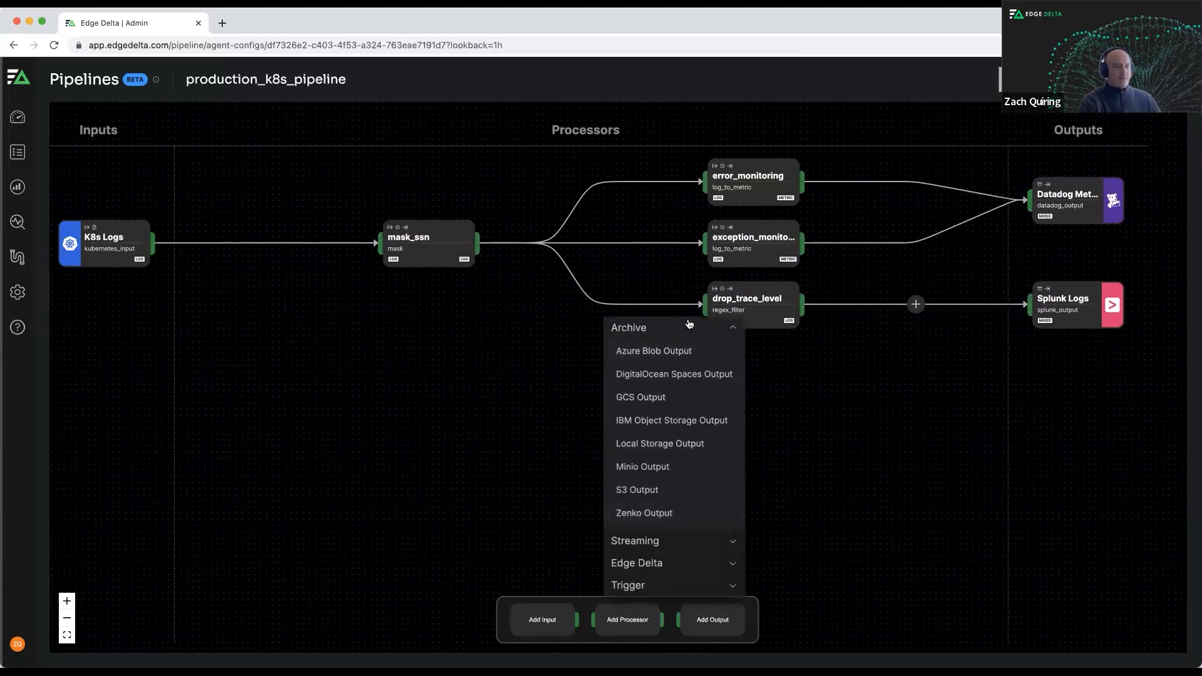
click(682, 489)
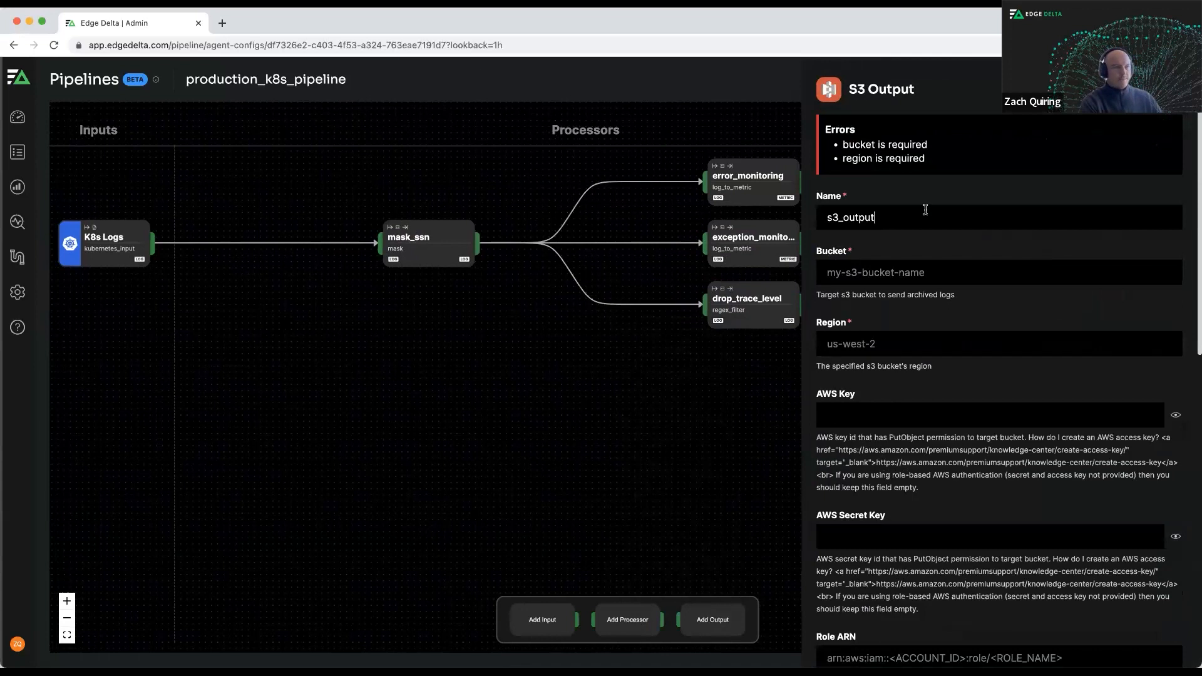
double_click(880, 224)
text(s3 archive)
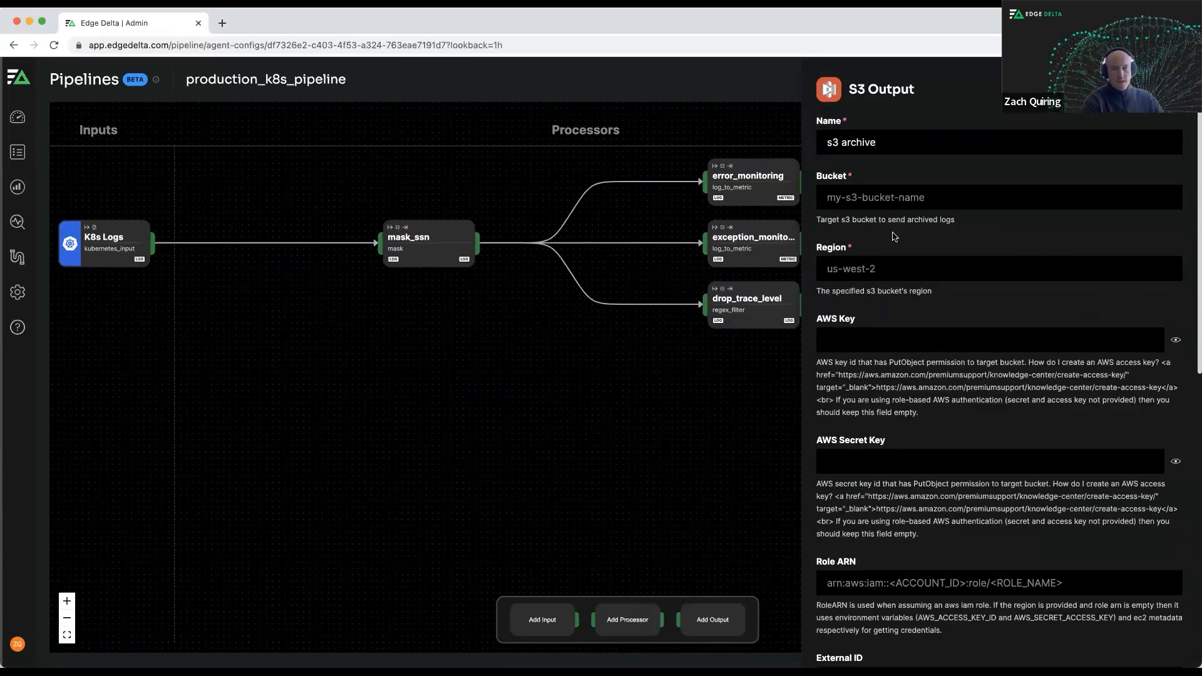
Set the S3 output's bucket to archive-rehydration-bucket and its region to us-west-2, and accept the node settings.
key(super+Tab)
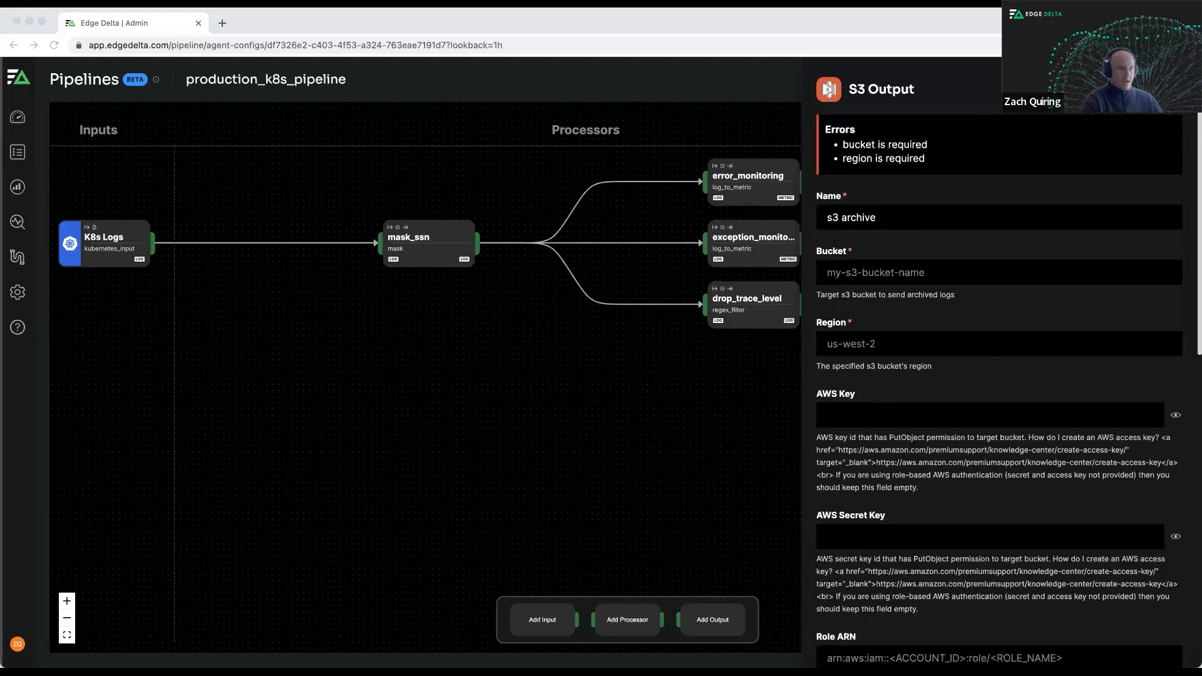
click(863, 282)
text(archive-rehydration-bucket)
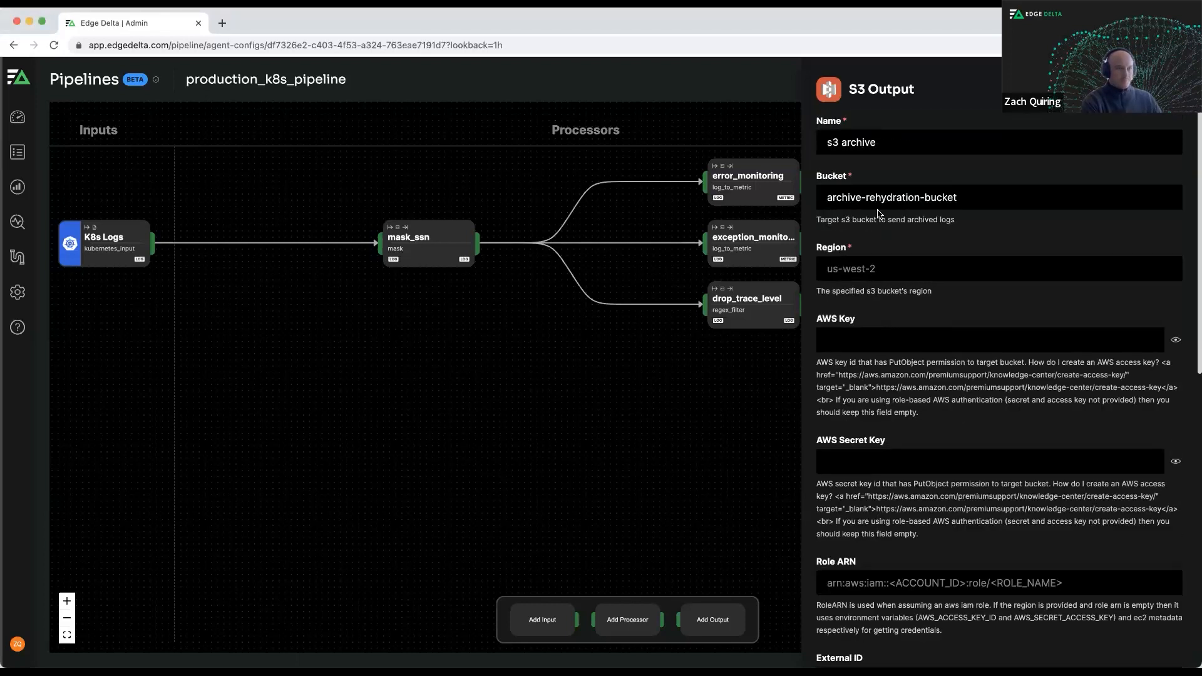
click(932, 270)
text(us-west-2)
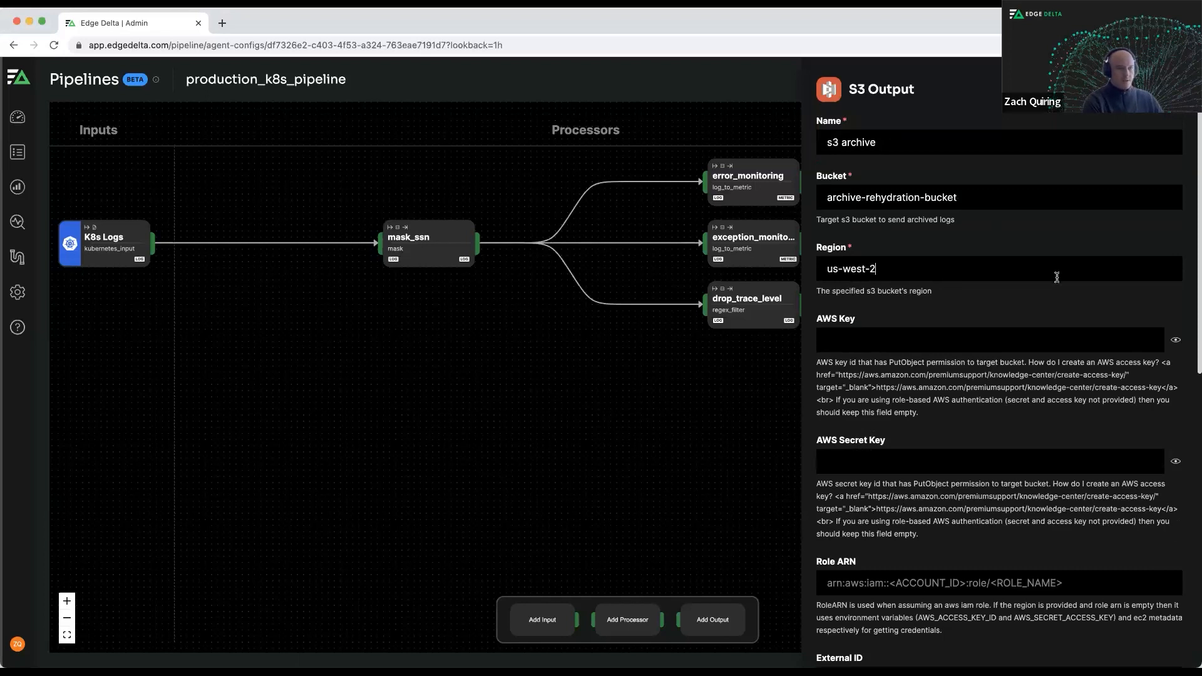
scroll(1057, 277, down, 9)
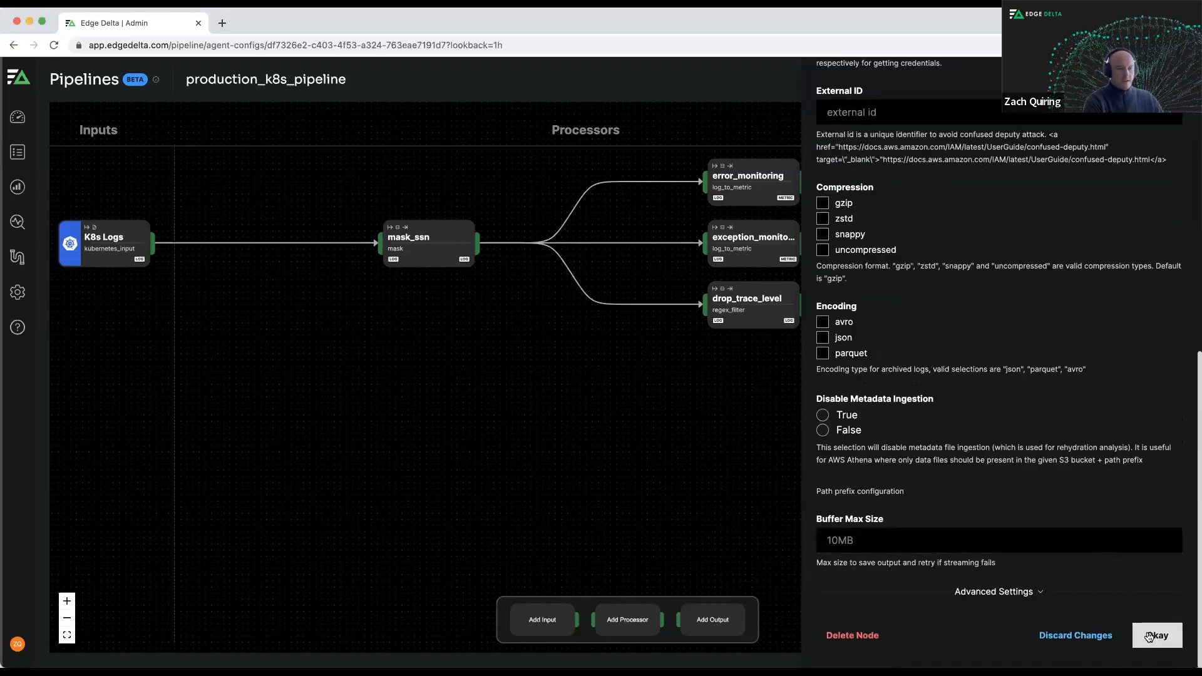
click(1150, 637)
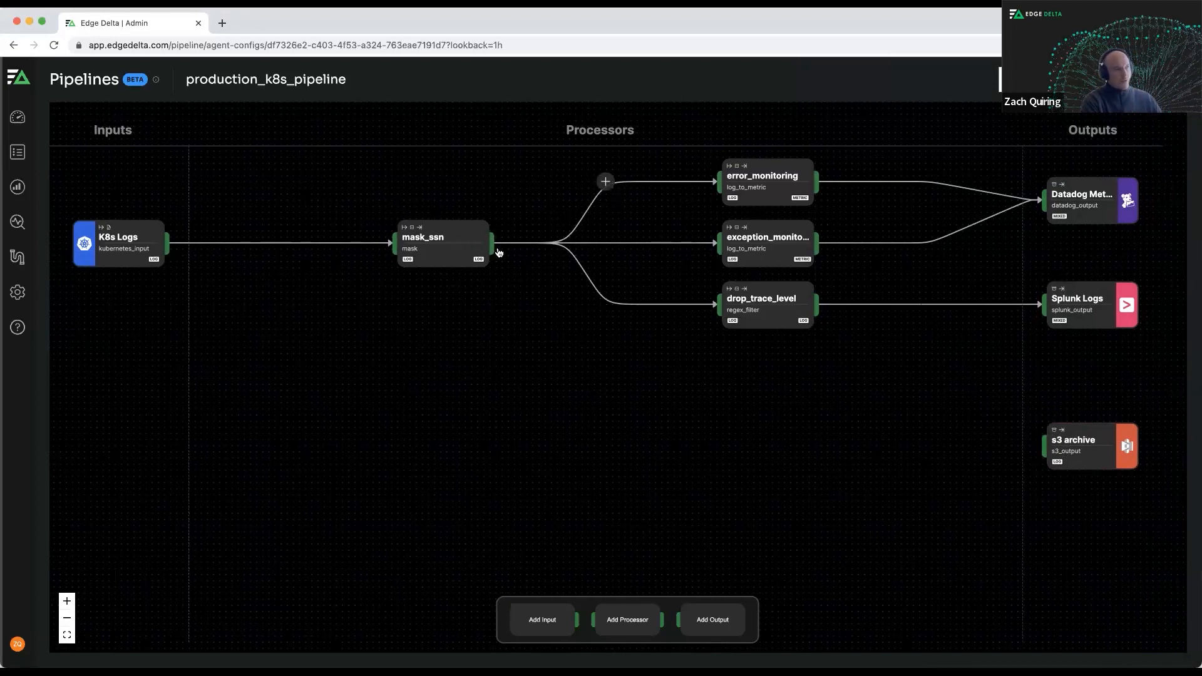
Link the mask_ssn processor to the s3 archive output, then review and deploy the pipeline changes.
drag(494, 244, 1043, 449)
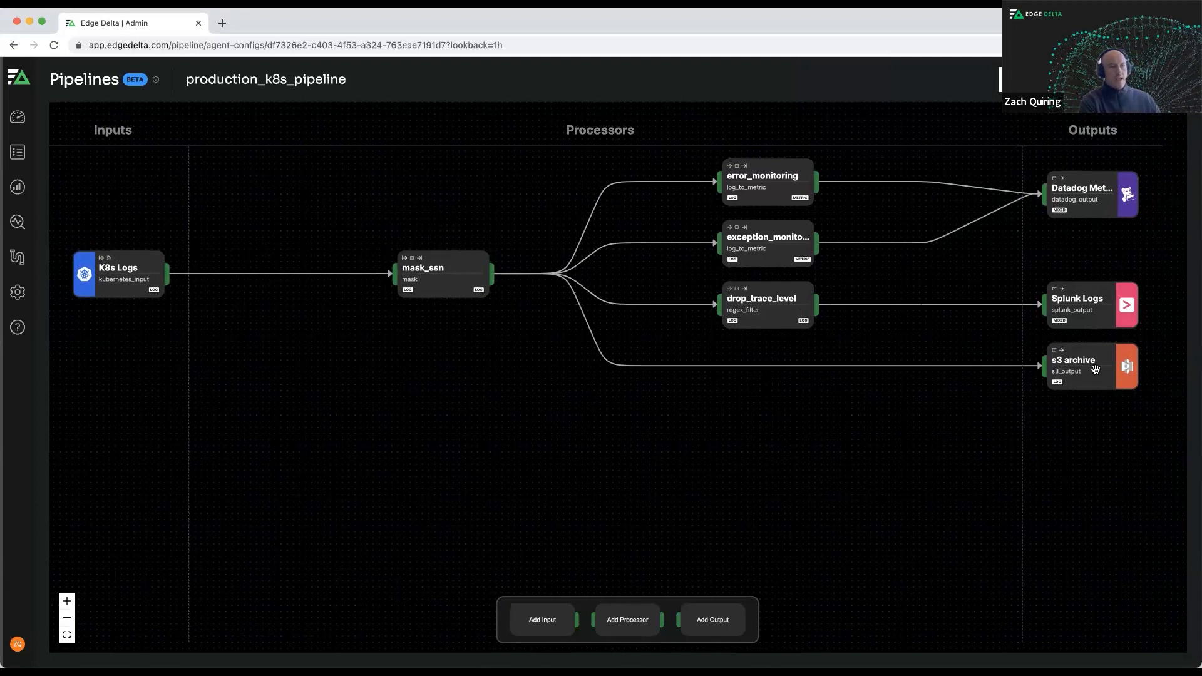
drag(1050, 448, 1058, 451)
click(1042, 80)
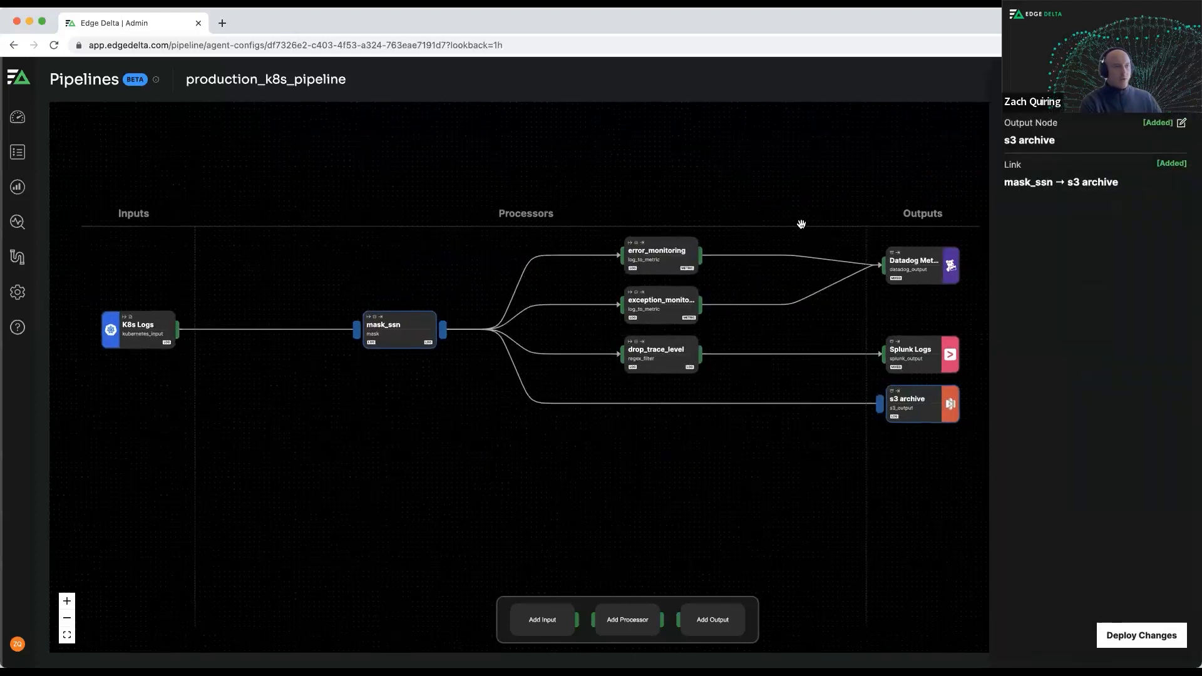
scroll(807, 207, down, 3)
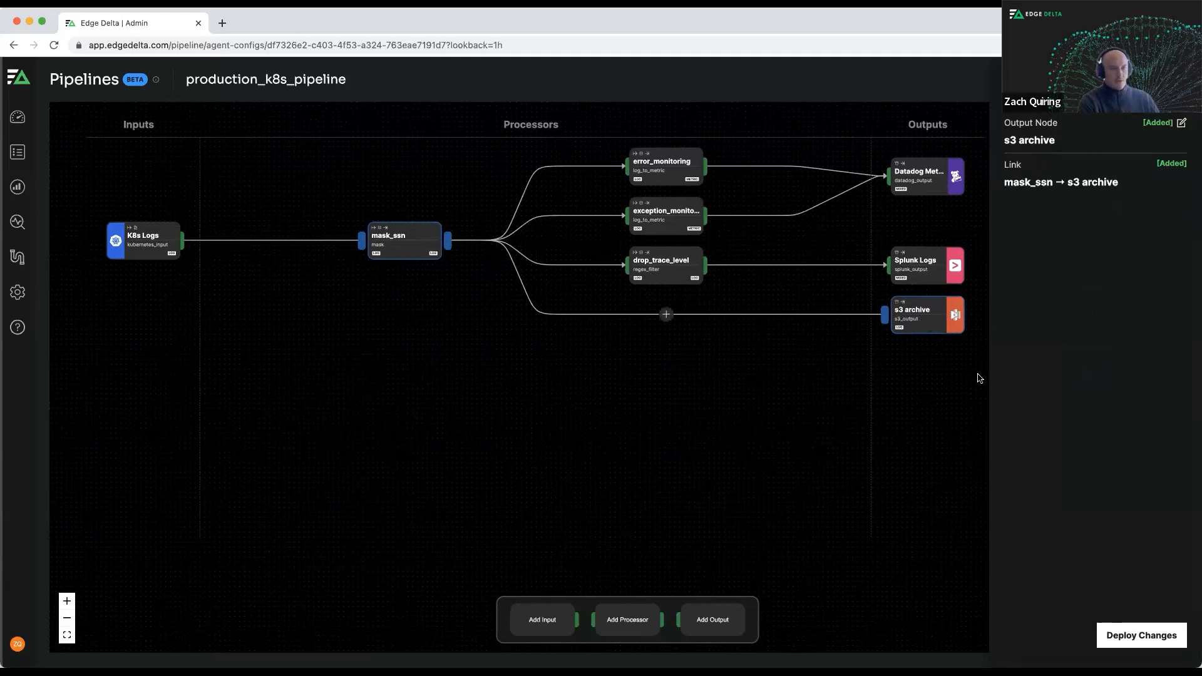
click(1141, 636)
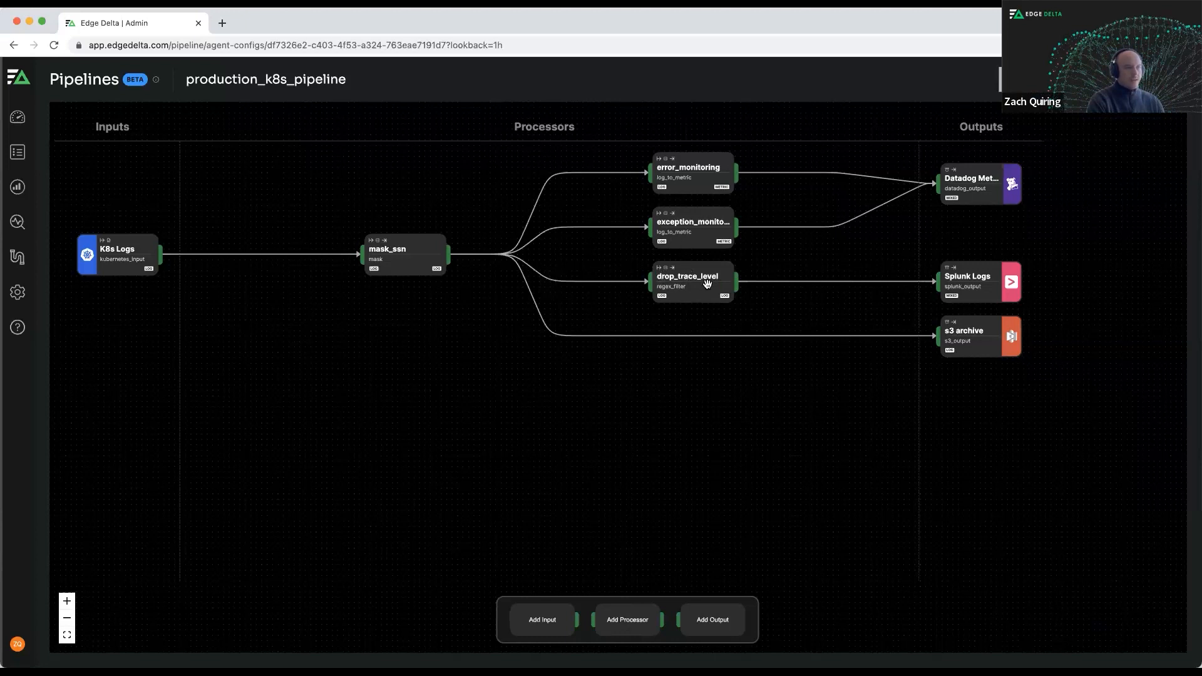
Insert a Regex Filter processor on the link between drop_trace_level and the Splunk Logs output.
click(968, 287)
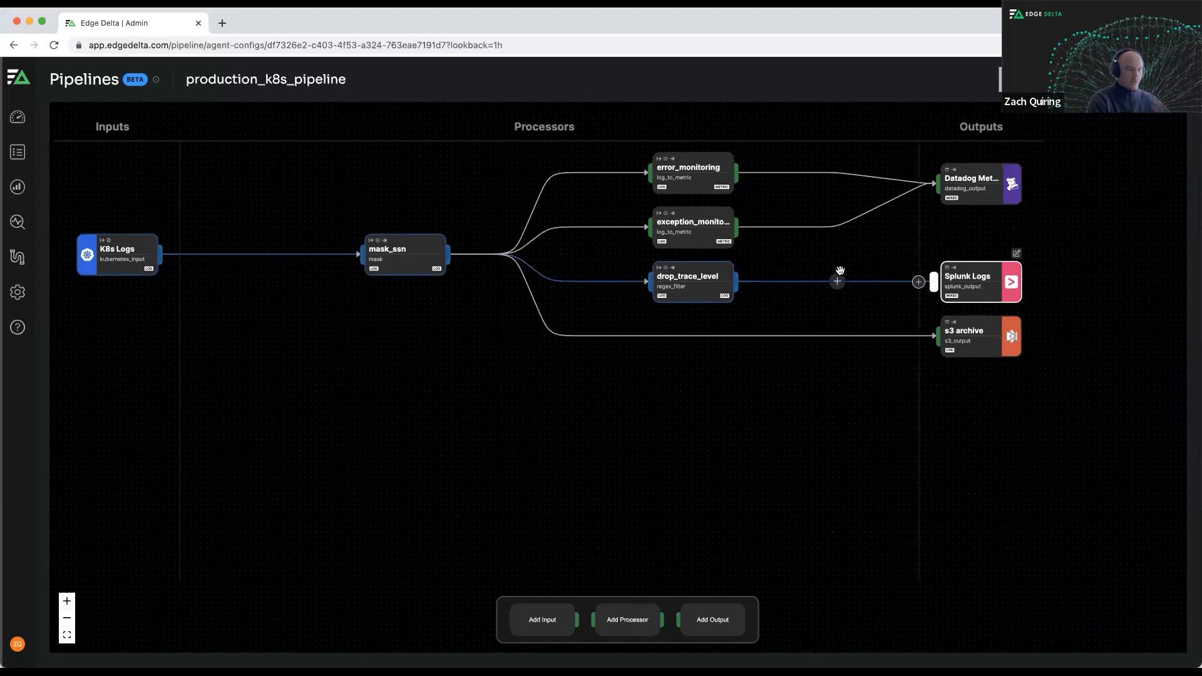
click(850, 250)
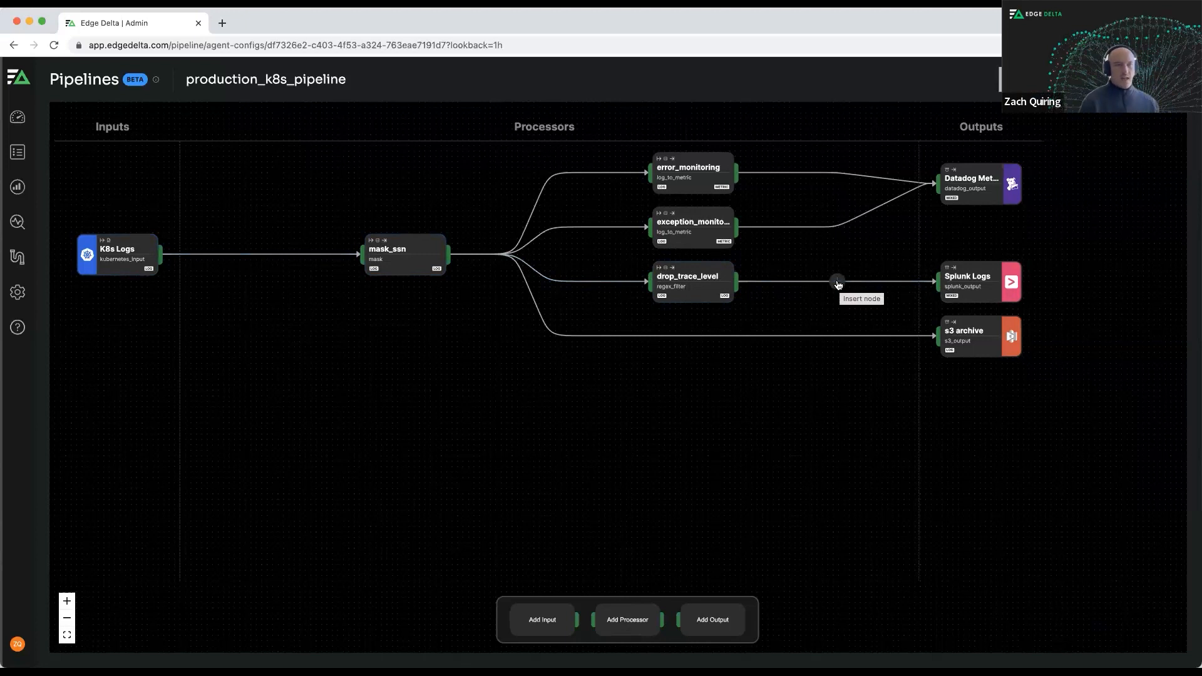
click(837, 283)
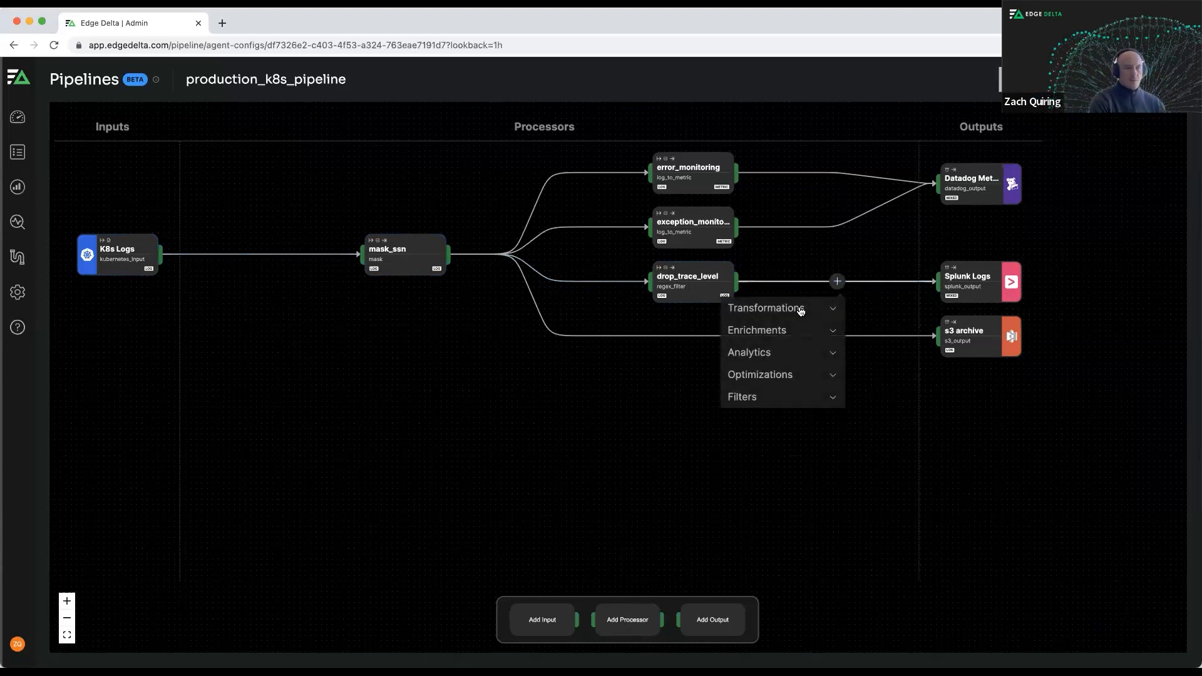
click(787, 397)
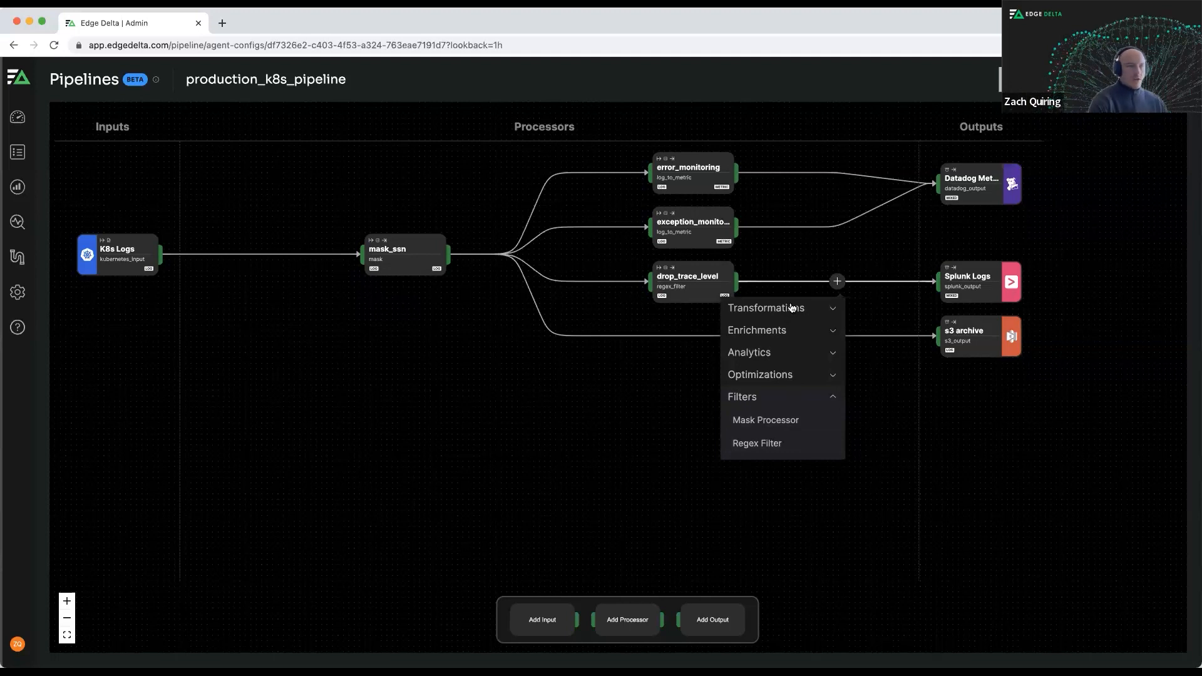
click(775, 445)
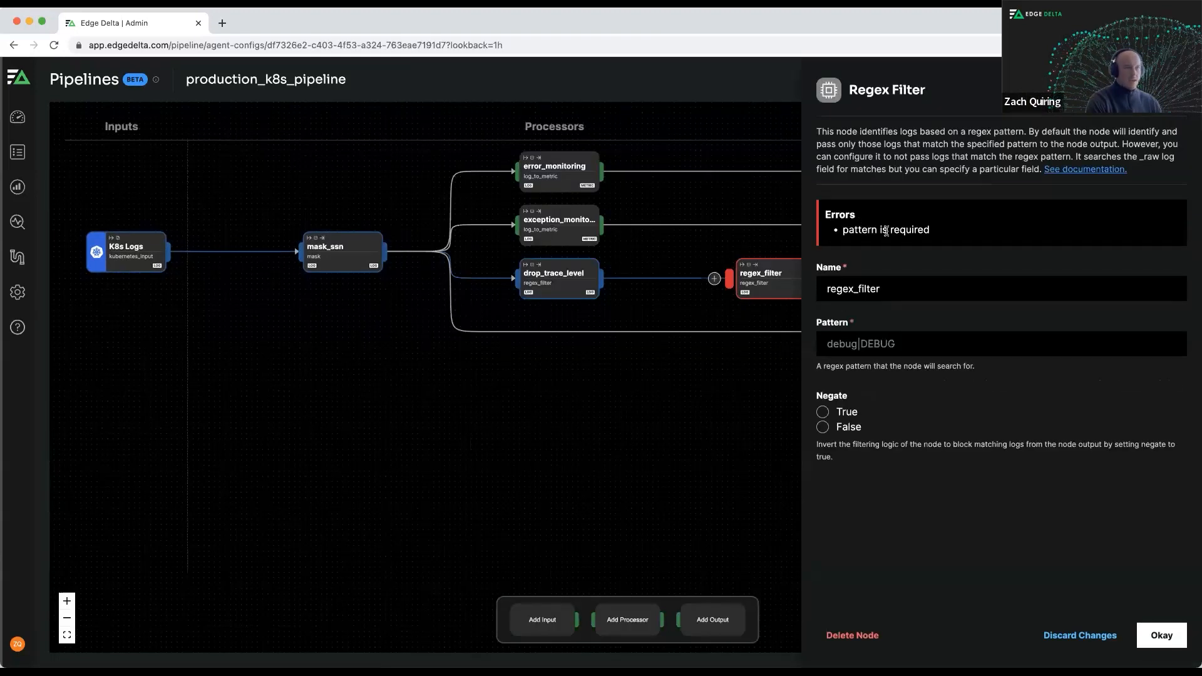
Name the new regex filter drop_debug, set Negate to True, and accept the node settings.
double_click(878, 286)
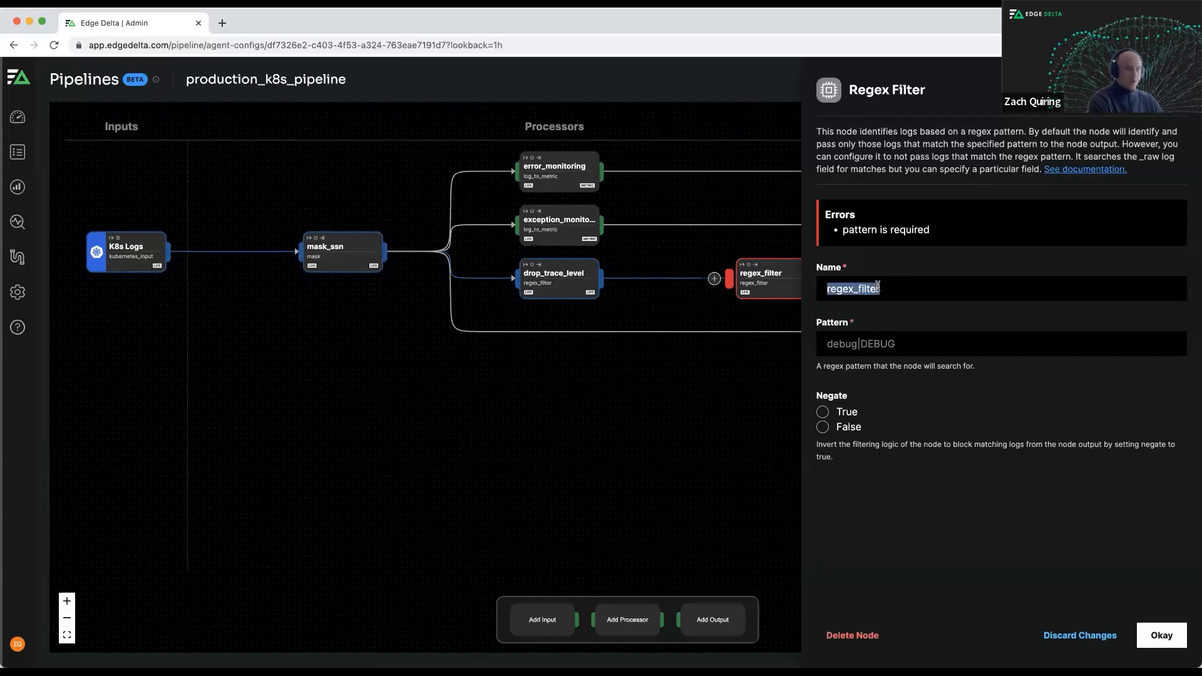
text(drop_debug)
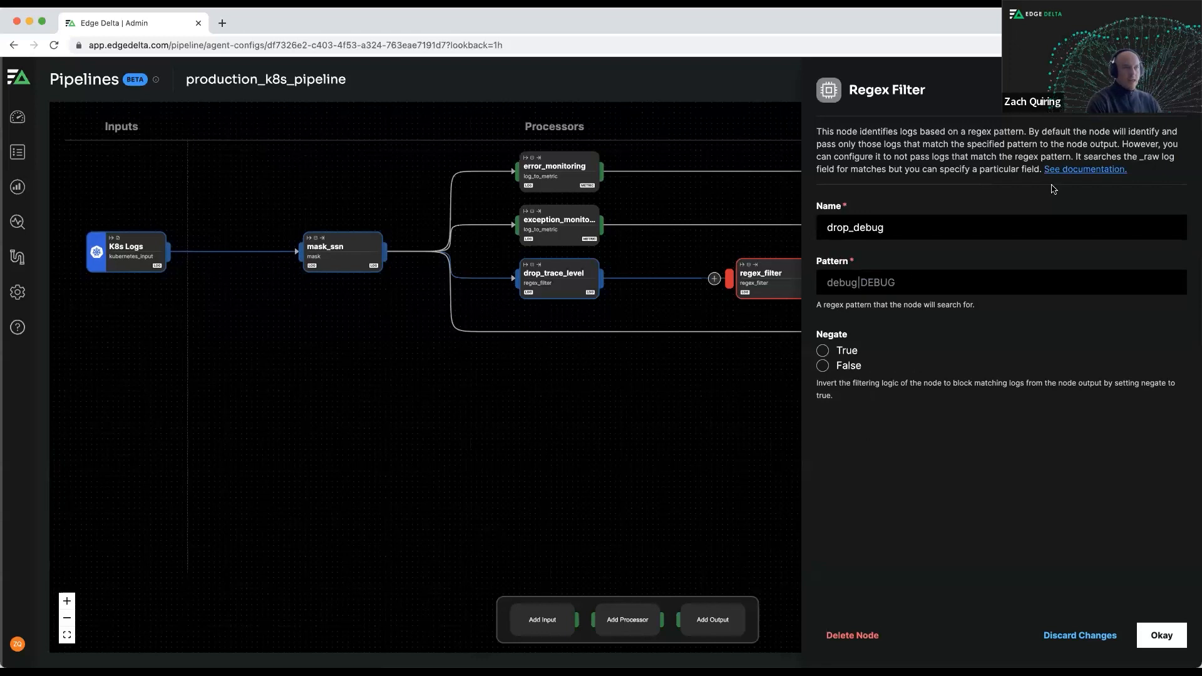
click(933, 252)
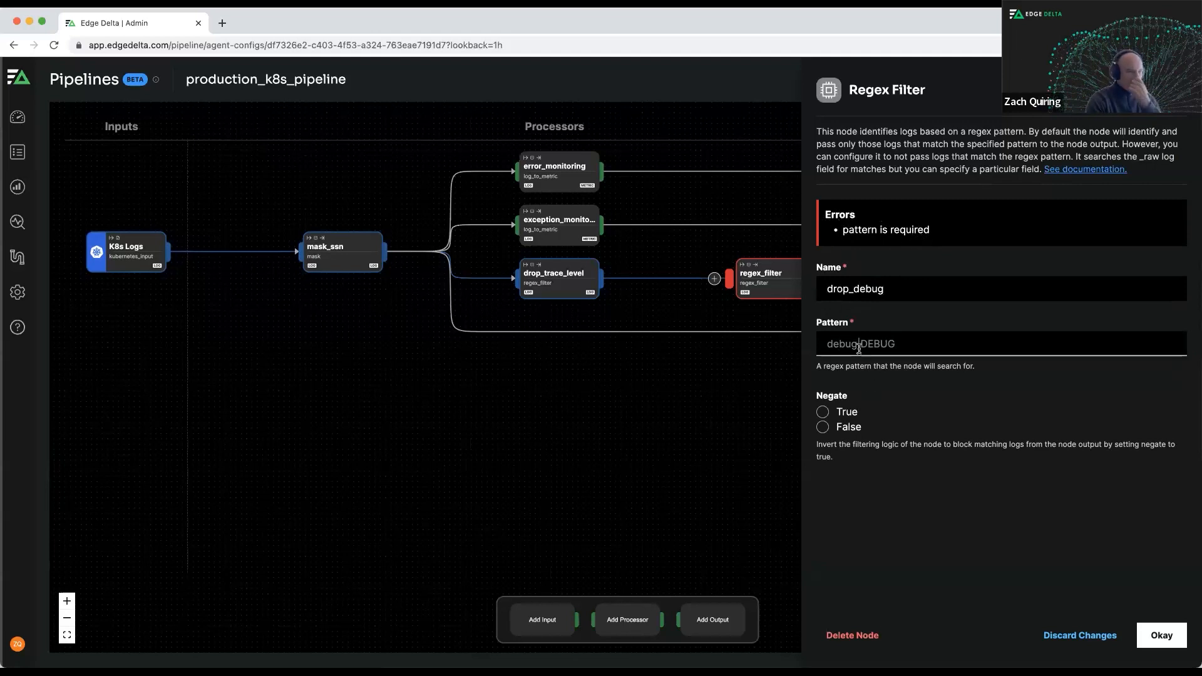
click(823, 412)
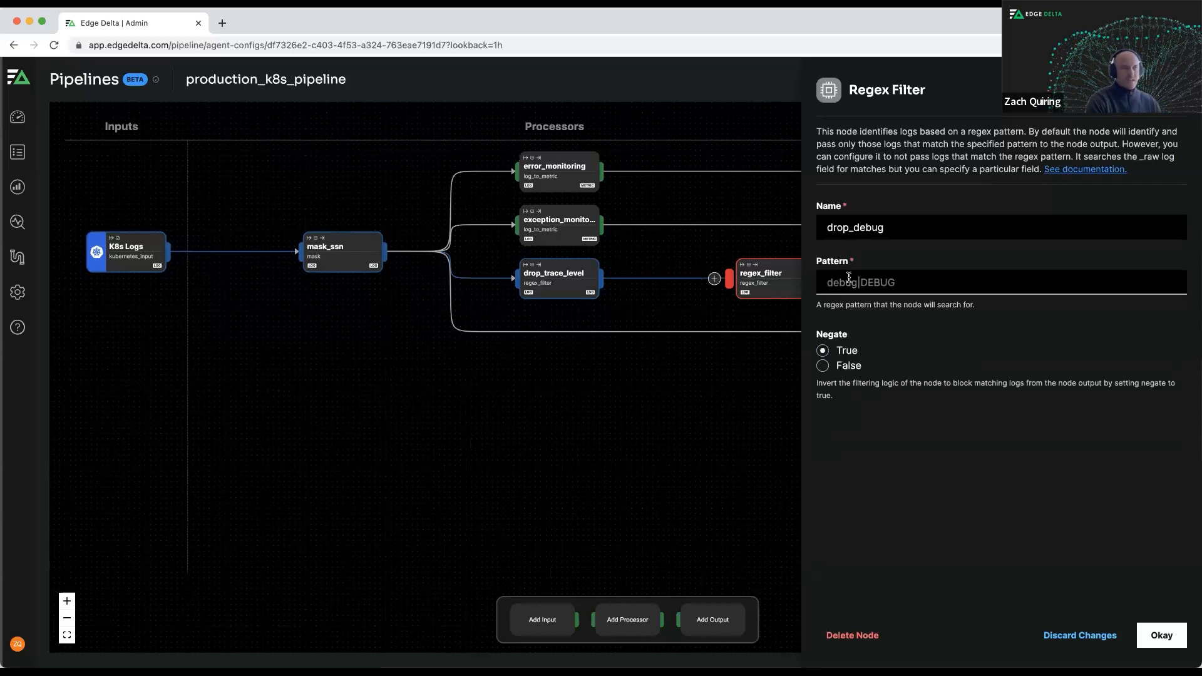
click(1166, 634)
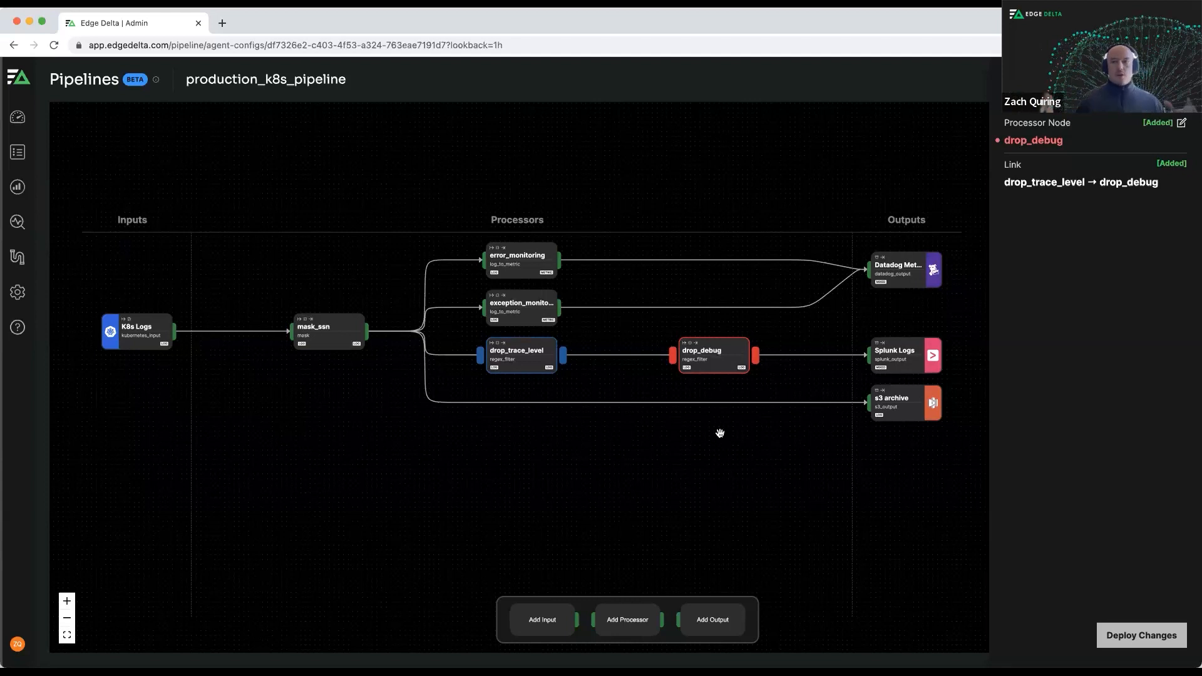
Set the drop_debug filter's pattern to debug|DEBUG.
scroll(714, 425, down, 3)
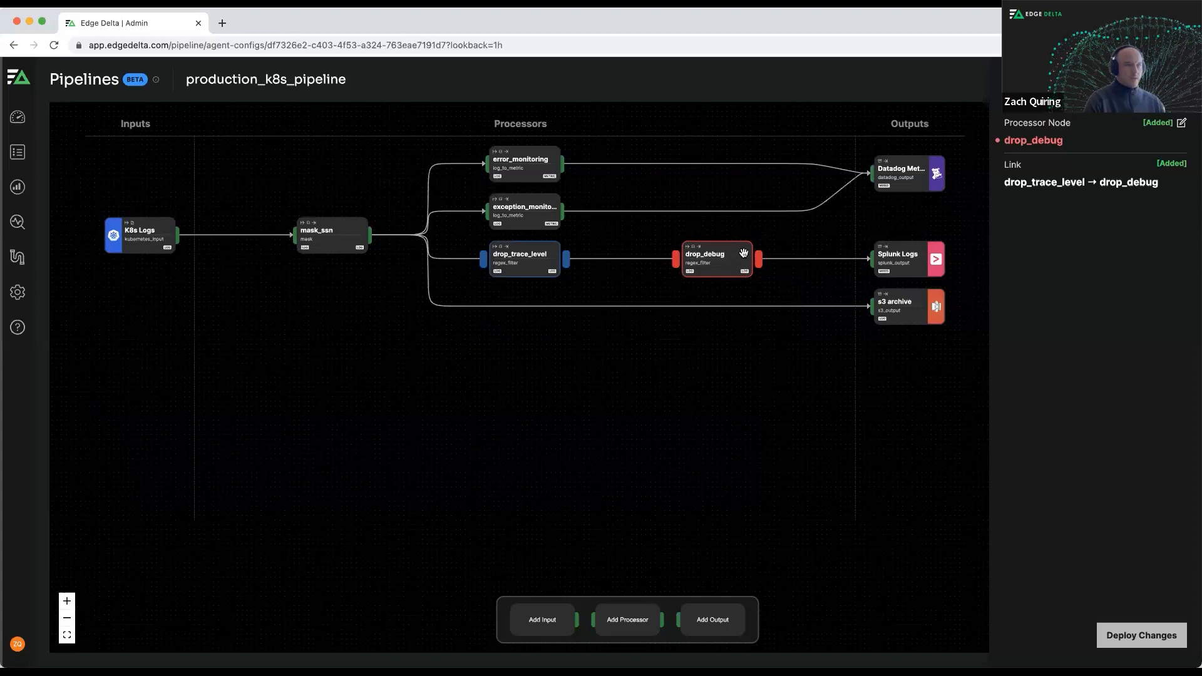
click(726, 263)
click(864, 343)
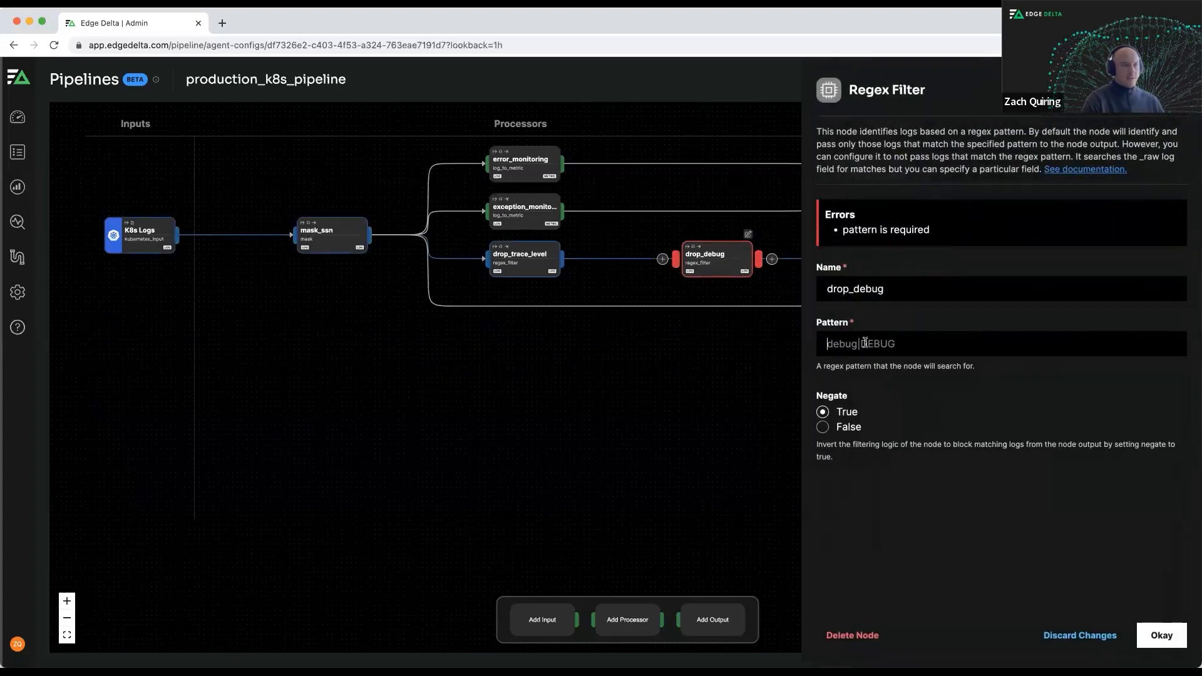
text(debug|DEBUG)
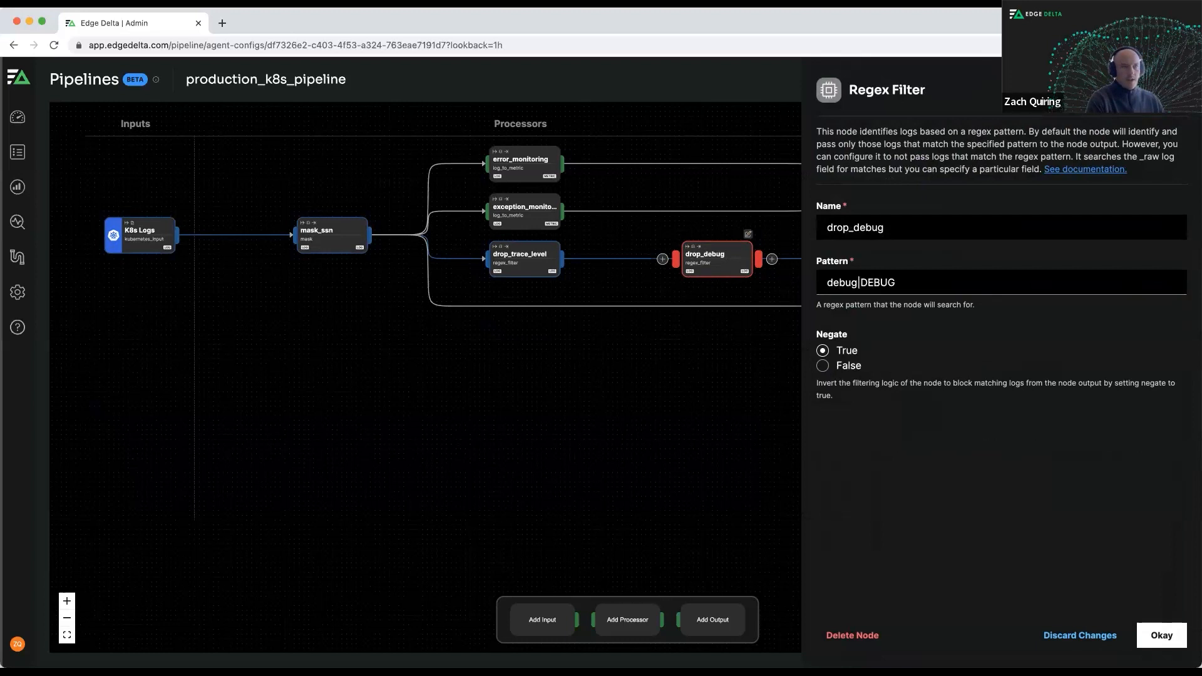
Test the drop_debug regex against the sample logs and accept the node settings.
click(1166, 90)
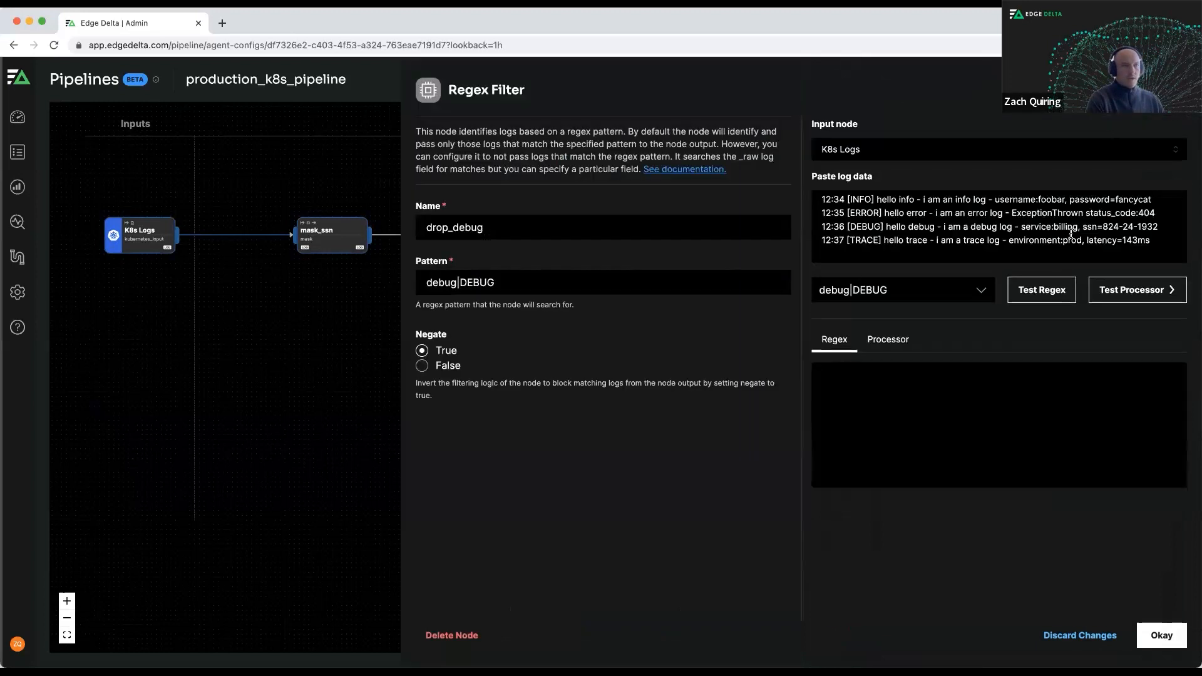
click(1042, 300)
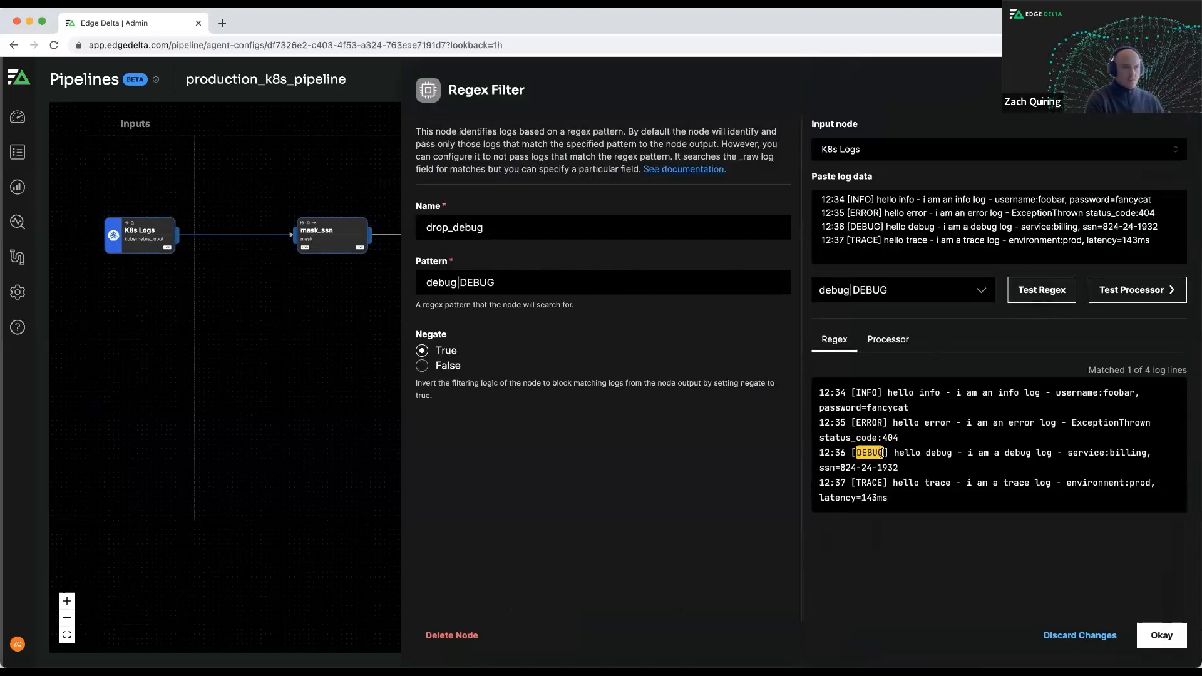
click(1161, 635)
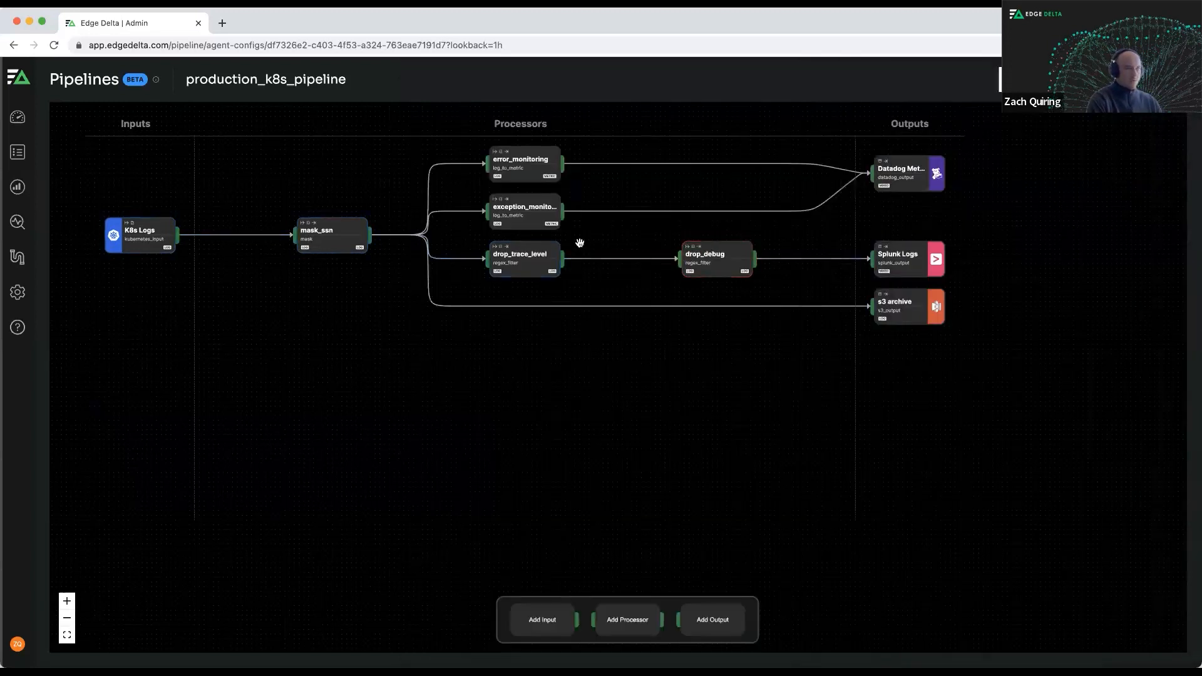
Review and deploy the pipeline changes with the drop_debug filter, and dismiss the notification.
click(1045, 81)
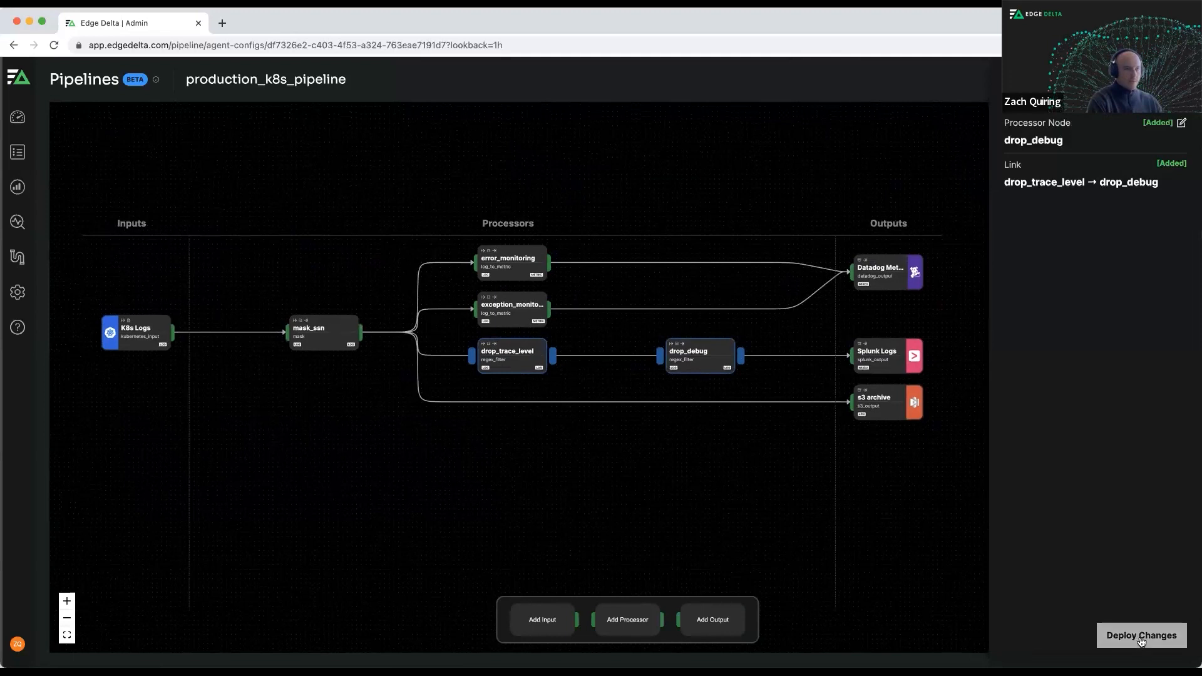
click(1140, 636)
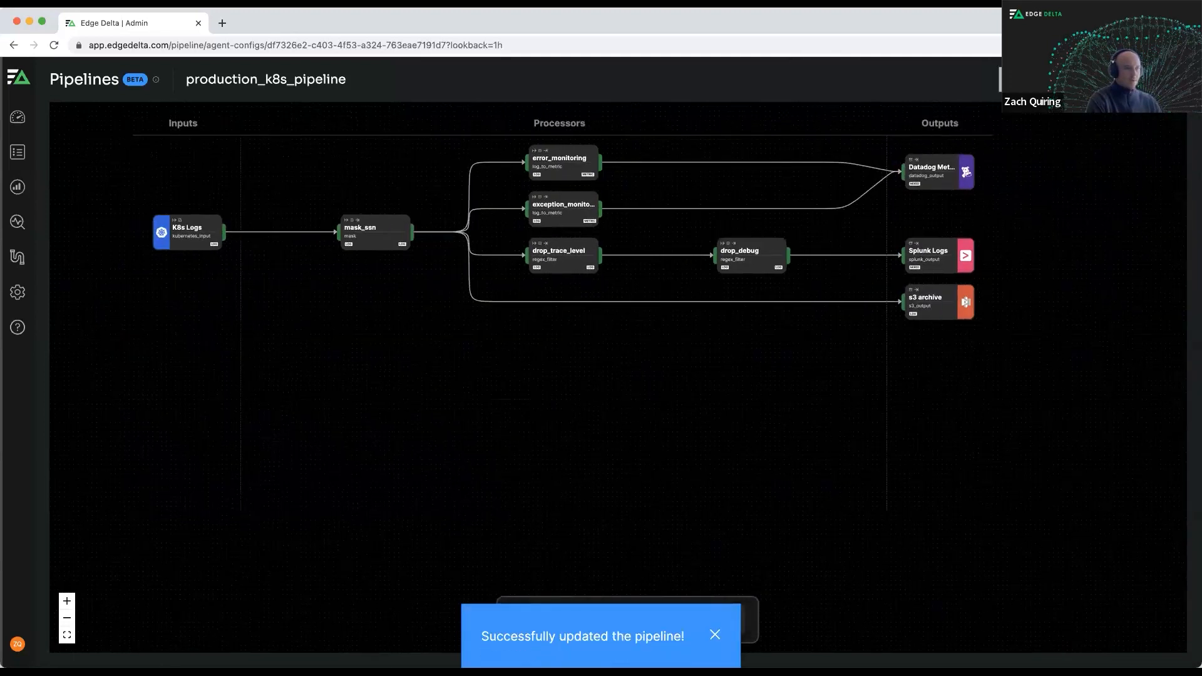
click(707, 640)
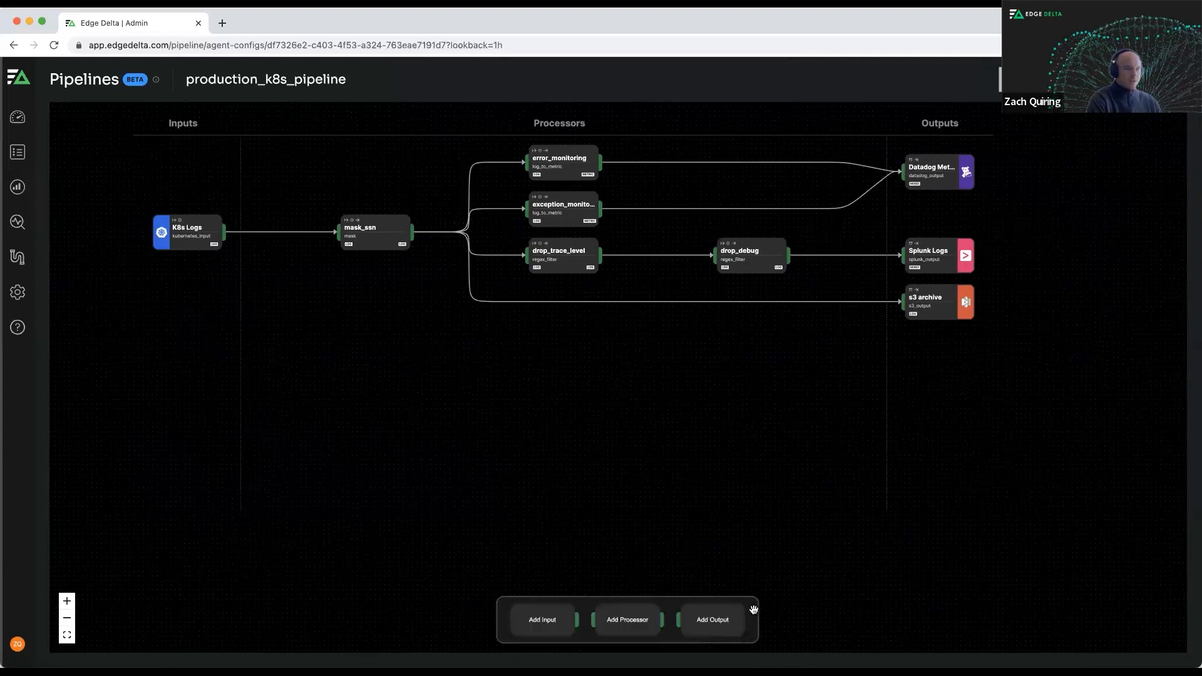
Add an ED Pattern Output with its default name and try to link the mask_ssn processor directly to it.
click(705, 621)
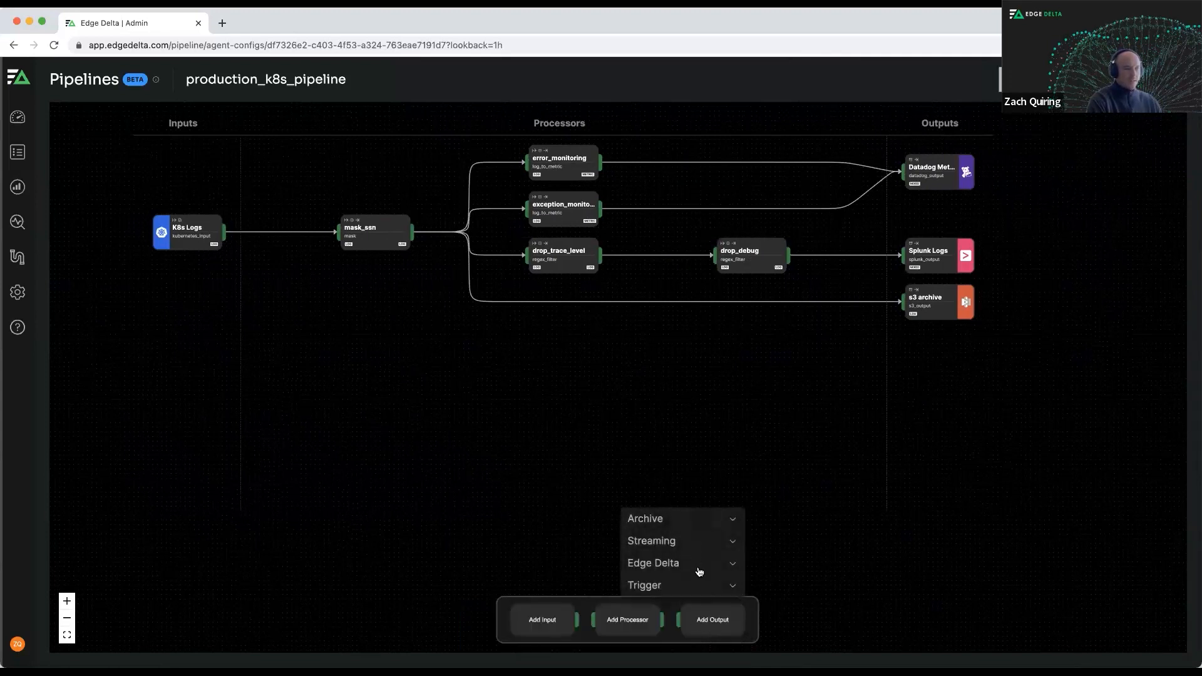
click(699, 567)
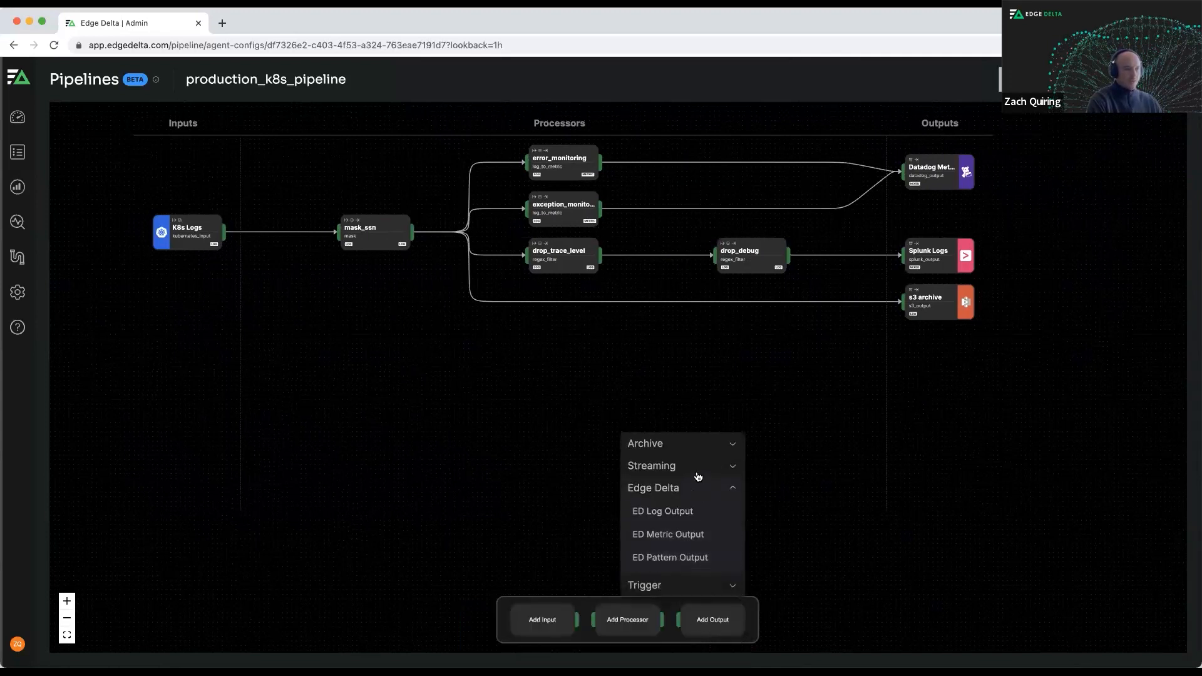
click(691, 556)
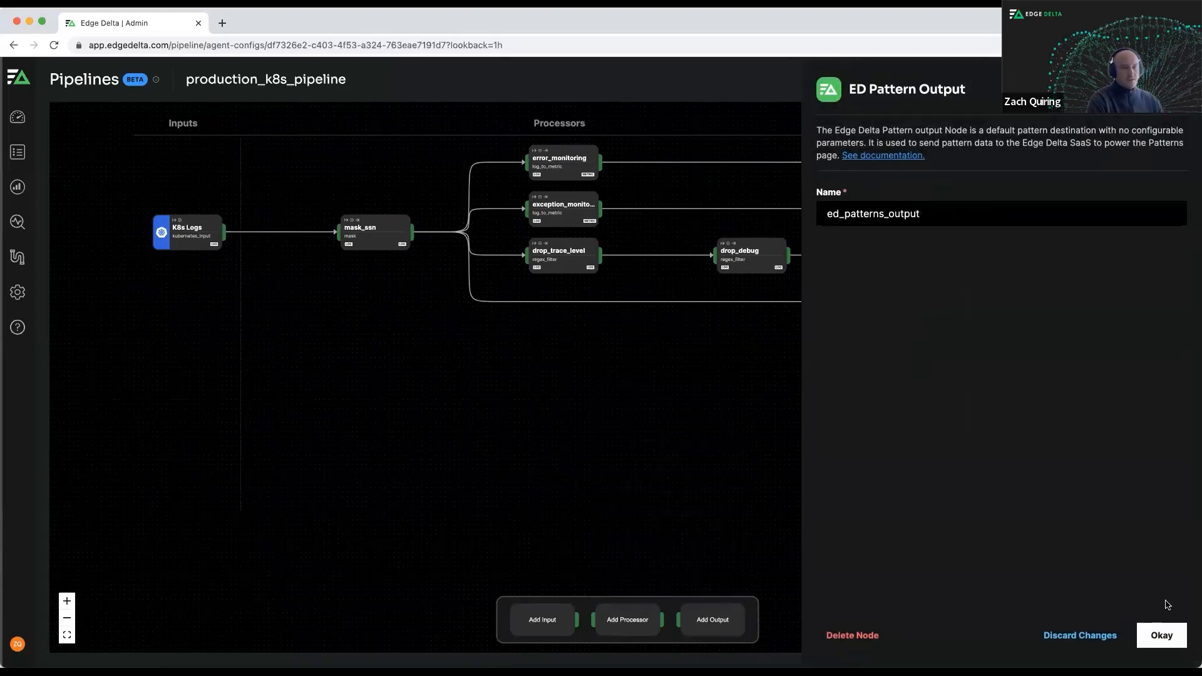
click(1162, 635)
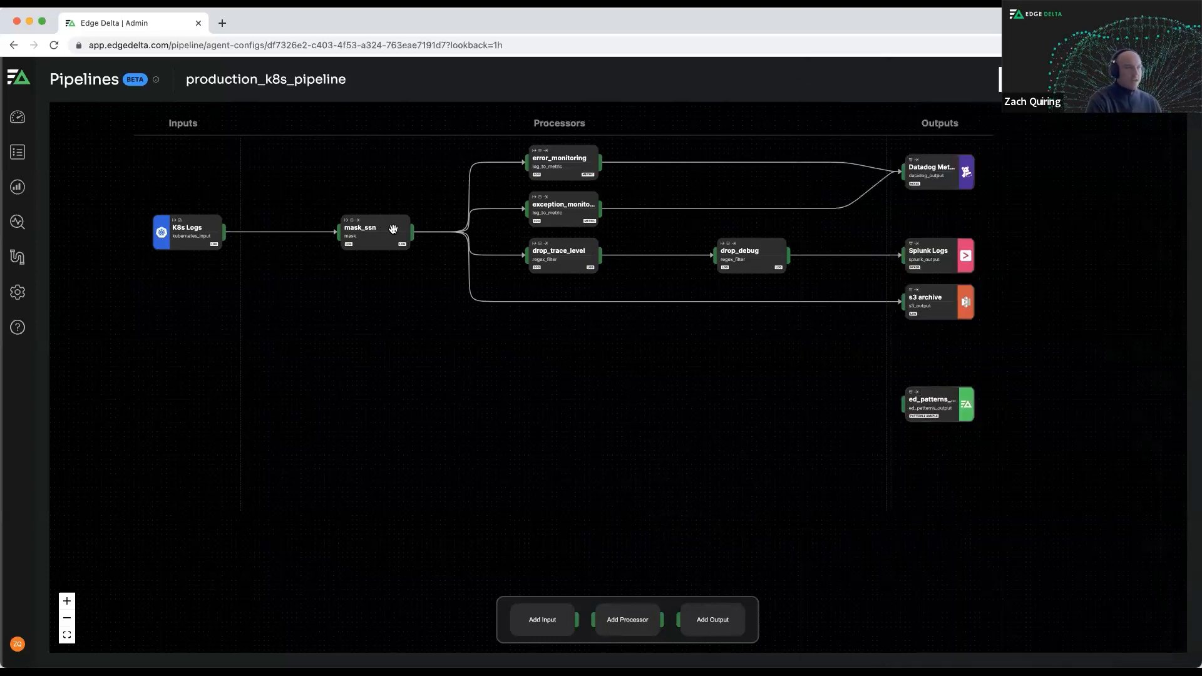
drag(410, 234, 903, 403)
Add a Log To Pattern analytics processor to the pipeline and accept its default settings.
click(628, 623)
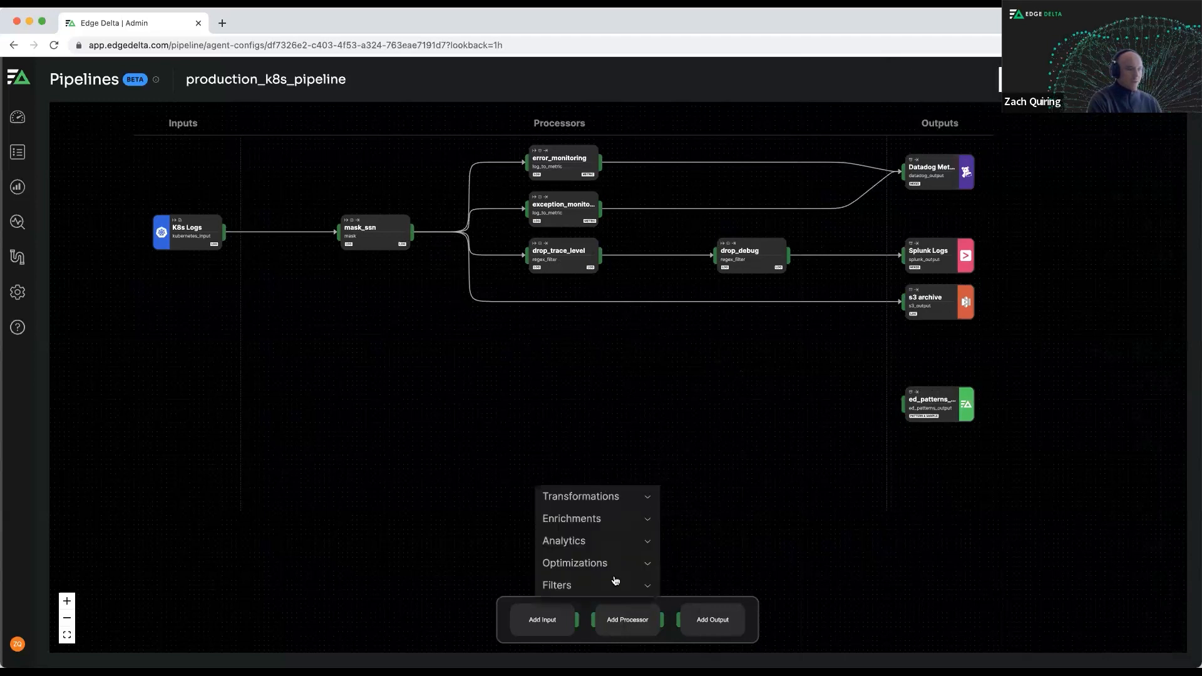
click(606, 541)
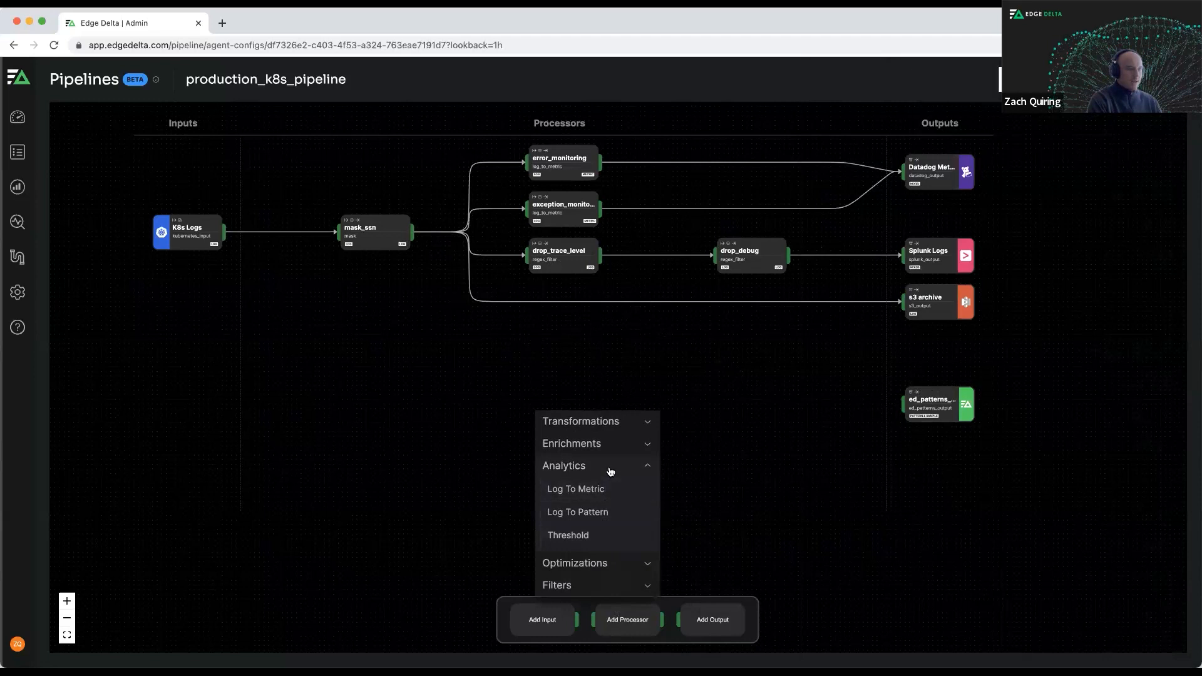
click(611, 515)
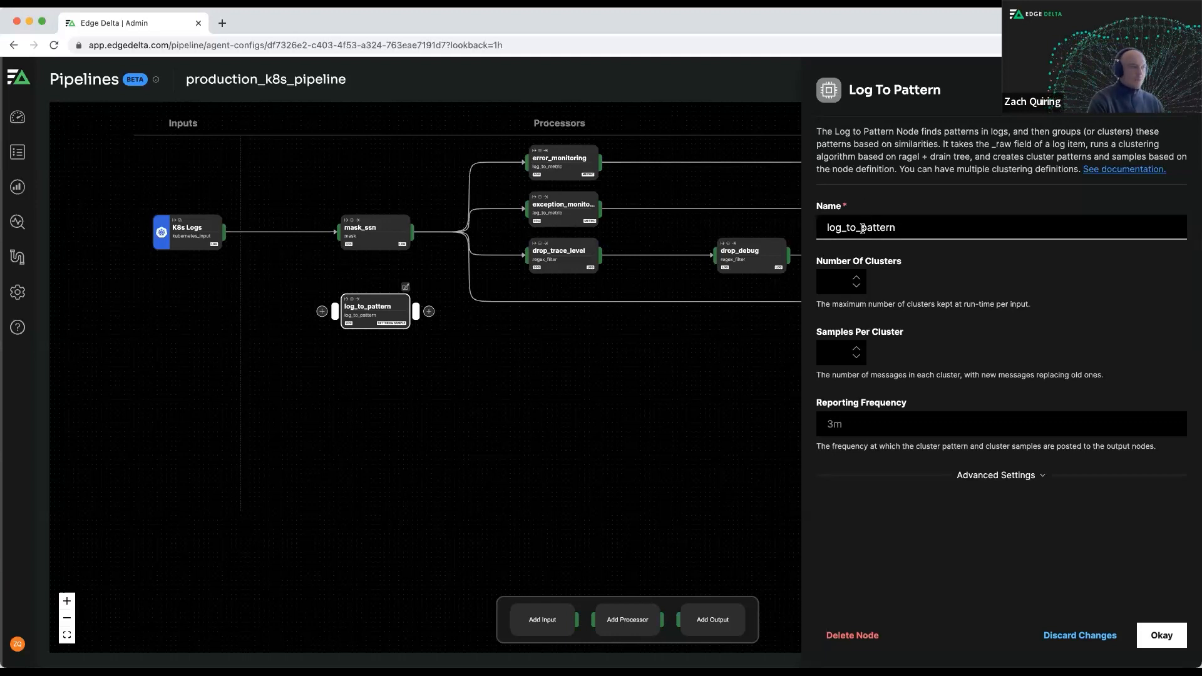
click(1161, 635)
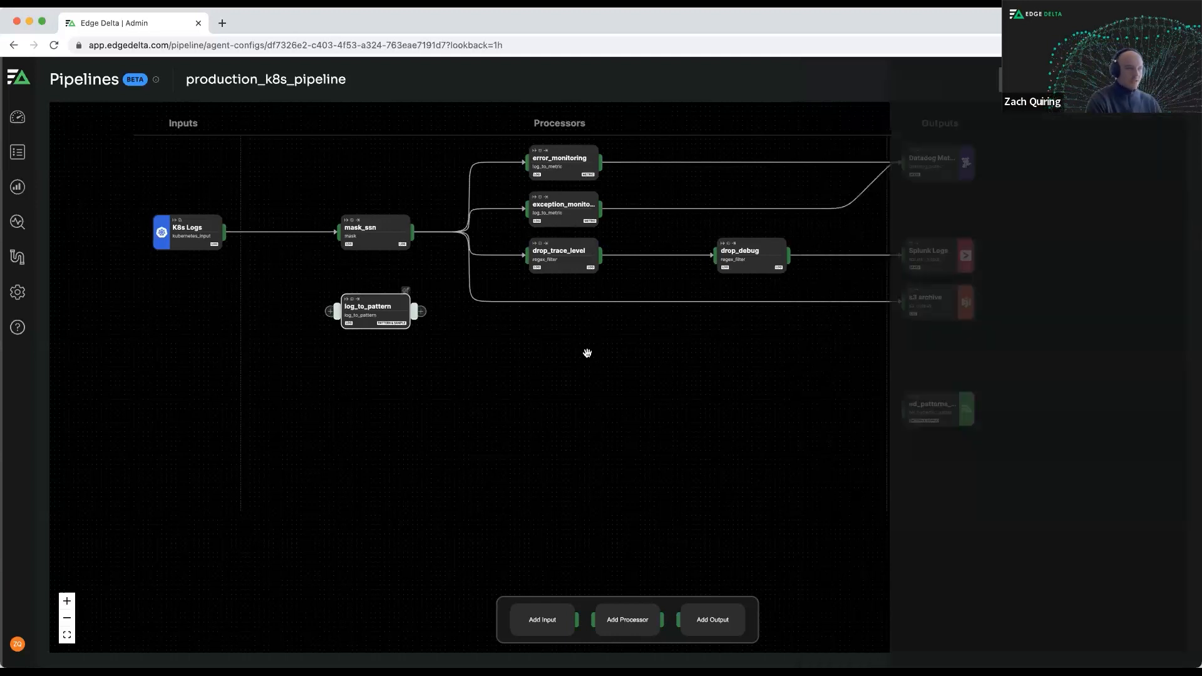
Link mask_ssn to log_to_pattern, and log_to_pattern to both the ED pattern output and the Splunk Logs output.
drag(414, 230, 339, 310)
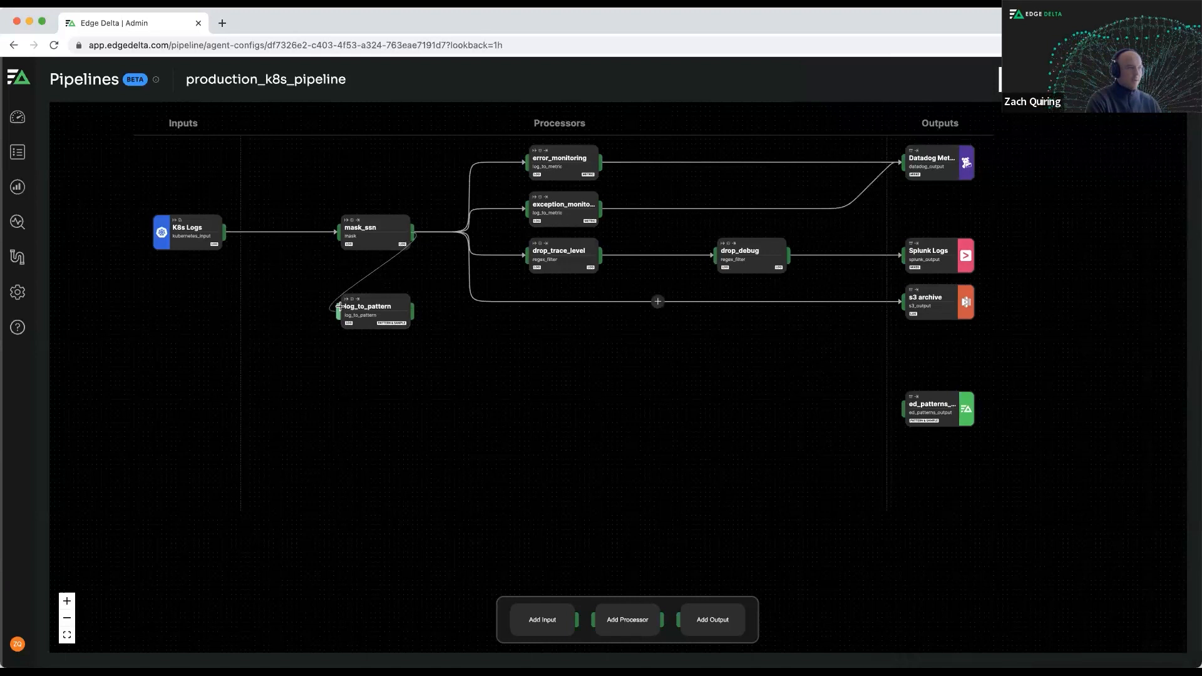
drag(600, 304, 891, 403)
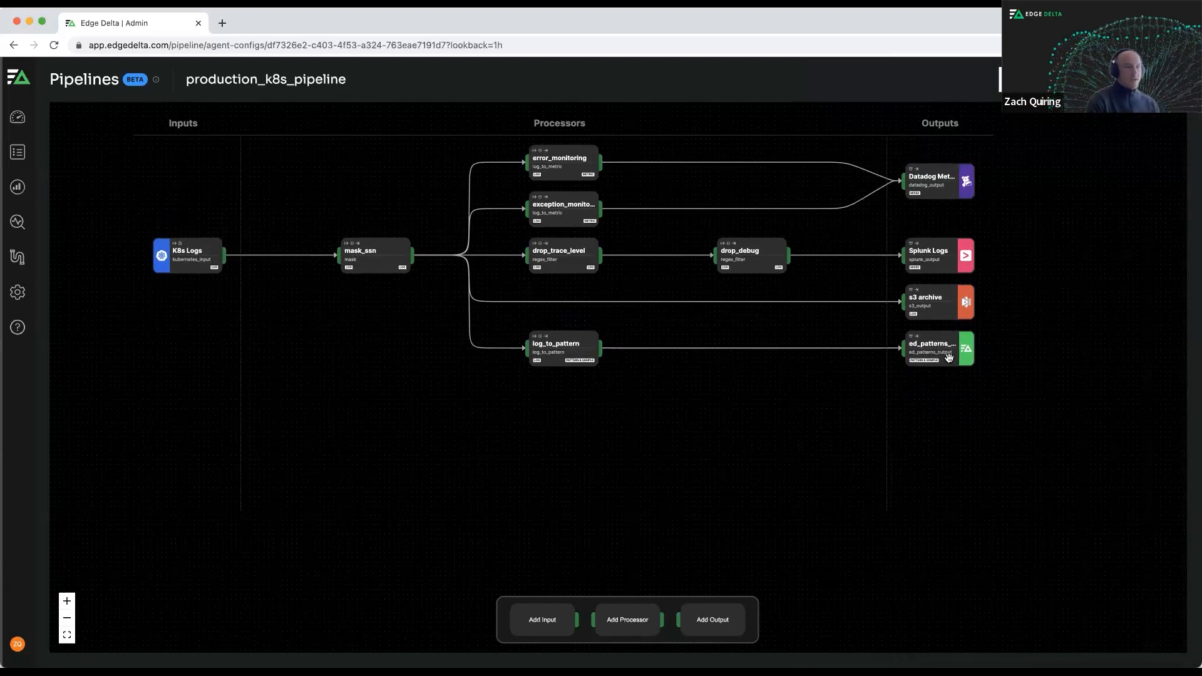
drag(605, 353, 949, 251)
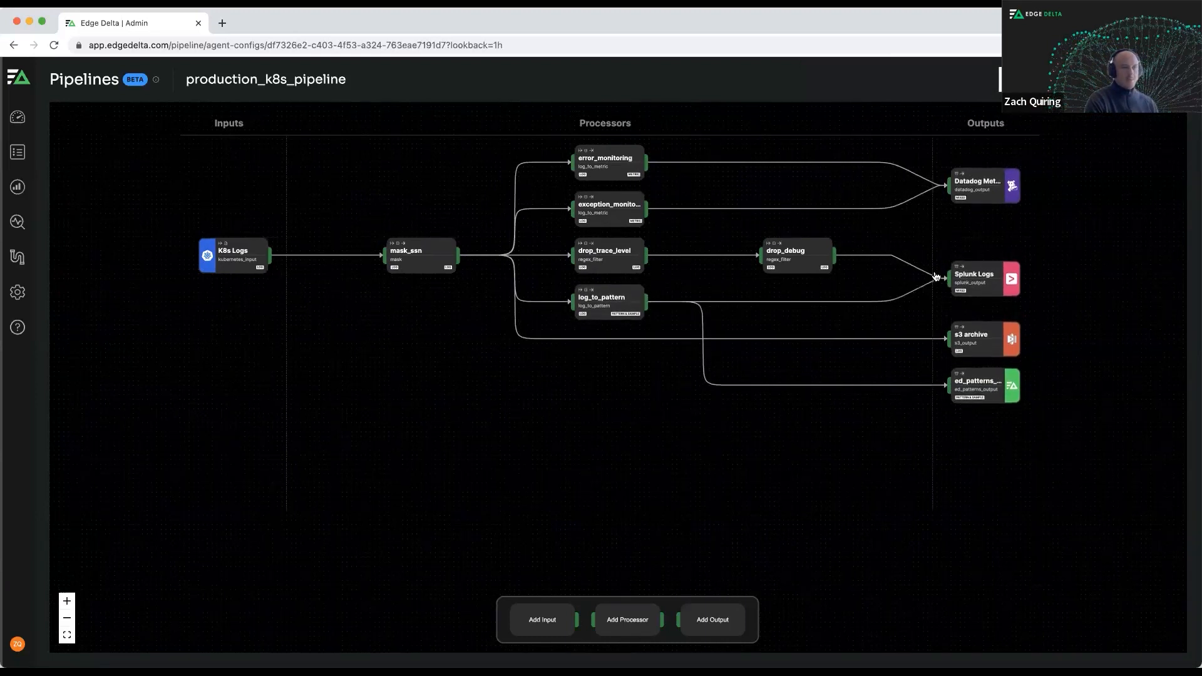
Review and deploy the pipeline changes that add pattern analytics, and dismiss the notification.
click(1047, 79)
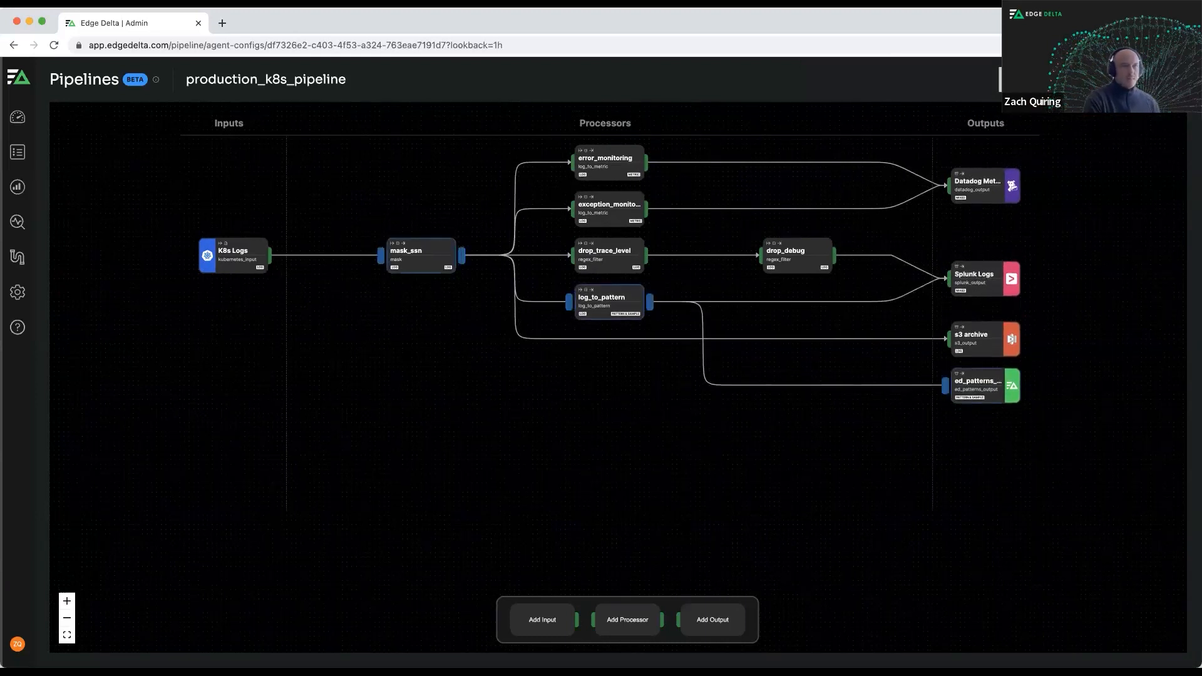
click(1112, 623)
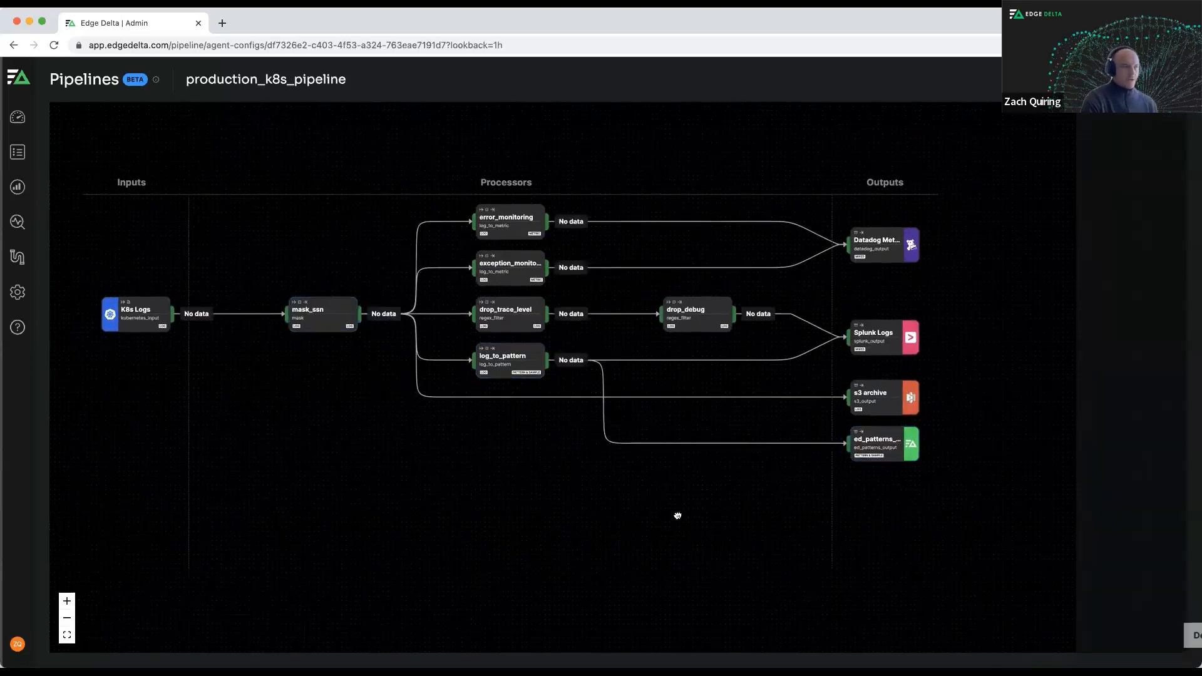
click(715, 636)
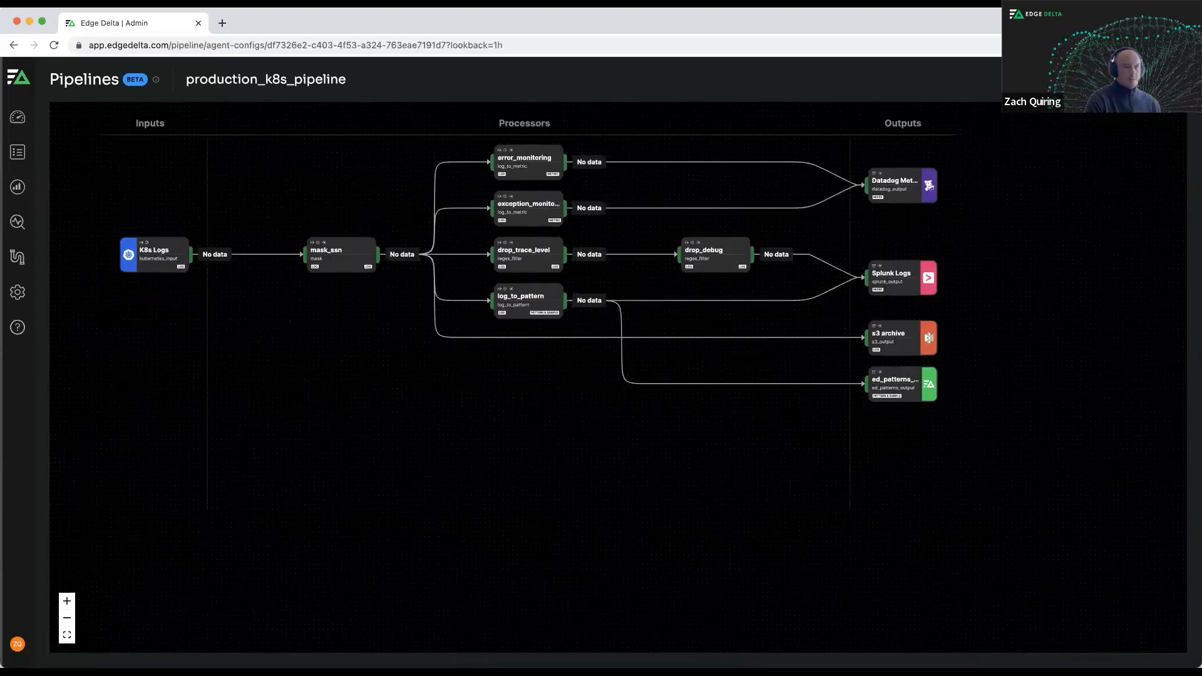